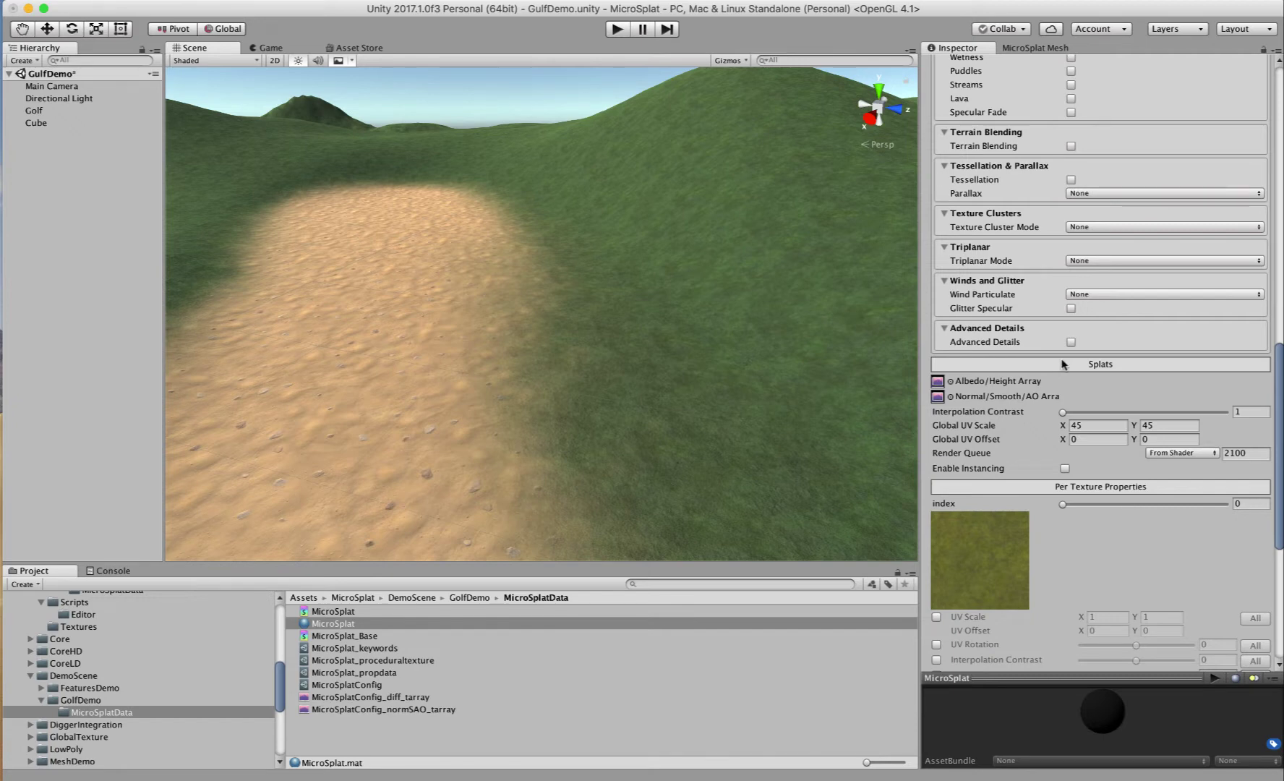
# - Set MicroSplat Interpolation Contrast to 0.198 for a firmer sand-to-grass edge
pyautogui.keyDown('alt'); pyautogui.moveTo(539, 382); pyautogui.dragTo(502, 419); pyautogui.keyUp('alt')
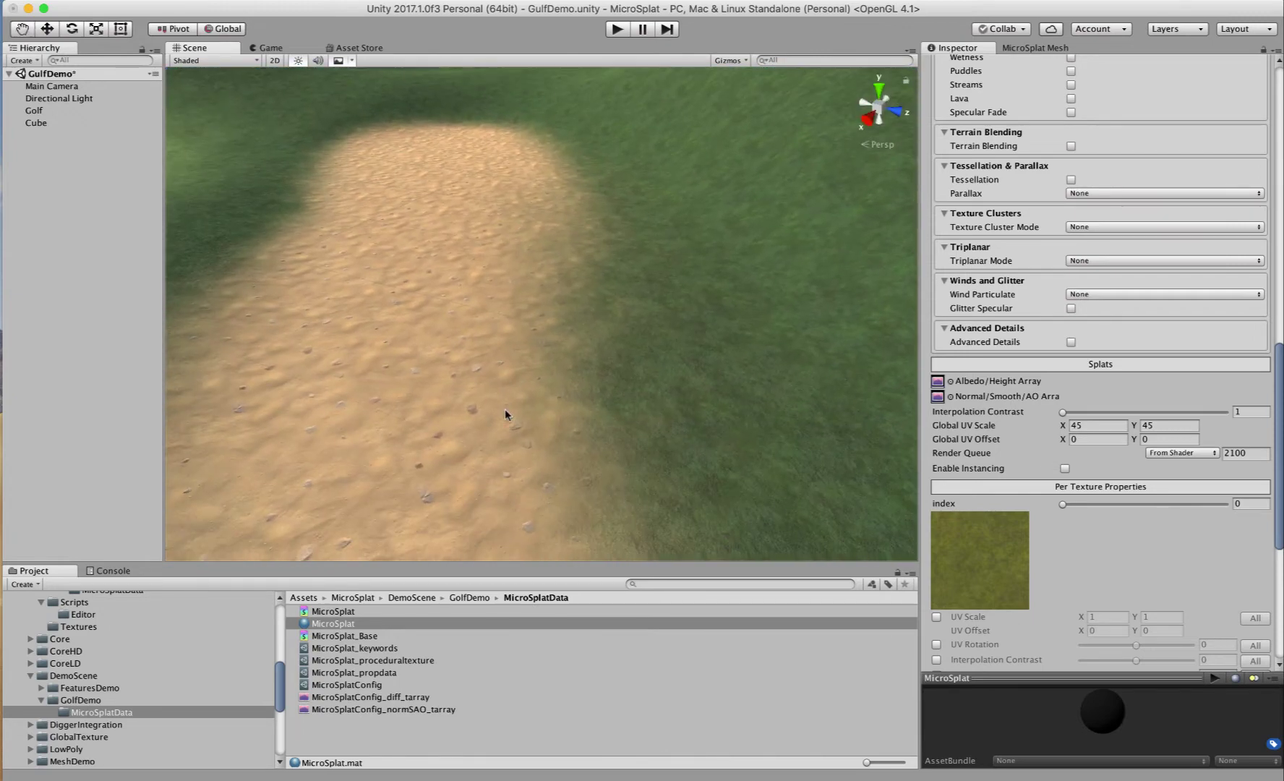
pyautogui.scroll(15, 1014, 338)
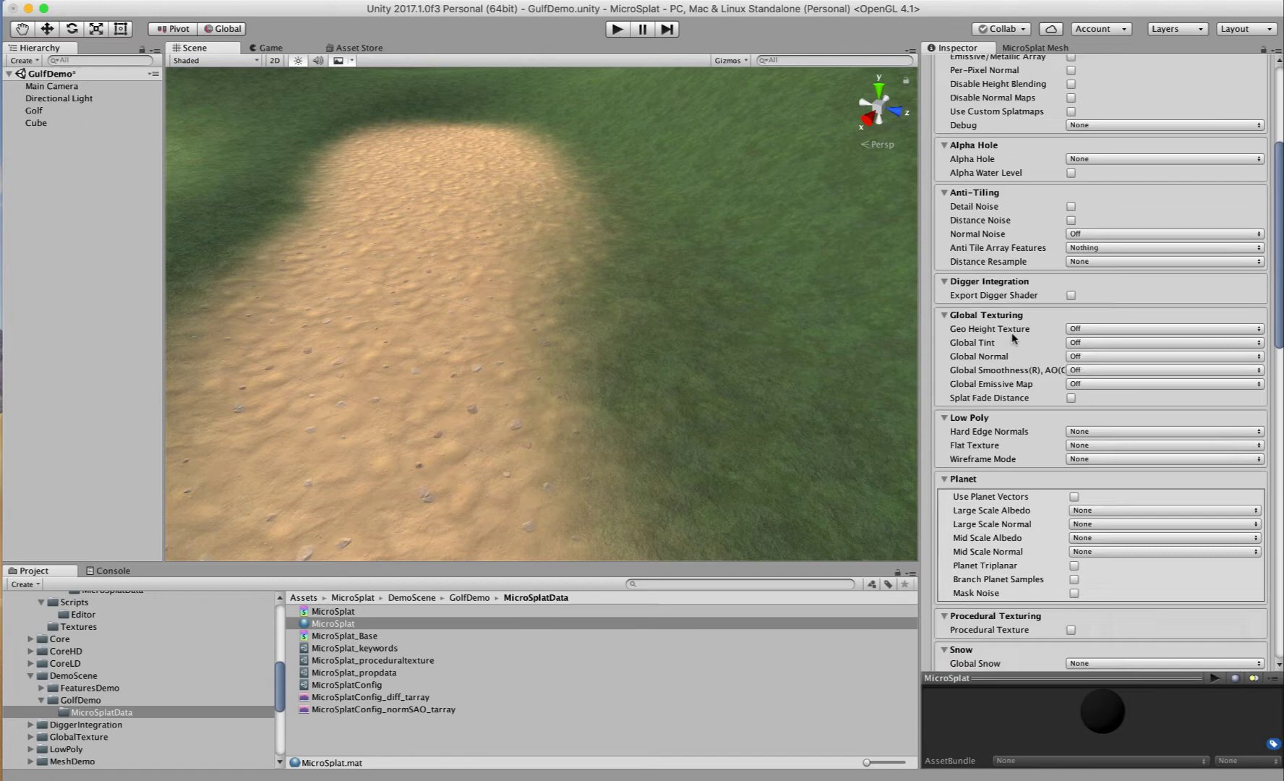
pyautogui.scroll(-15, 1014, 337)
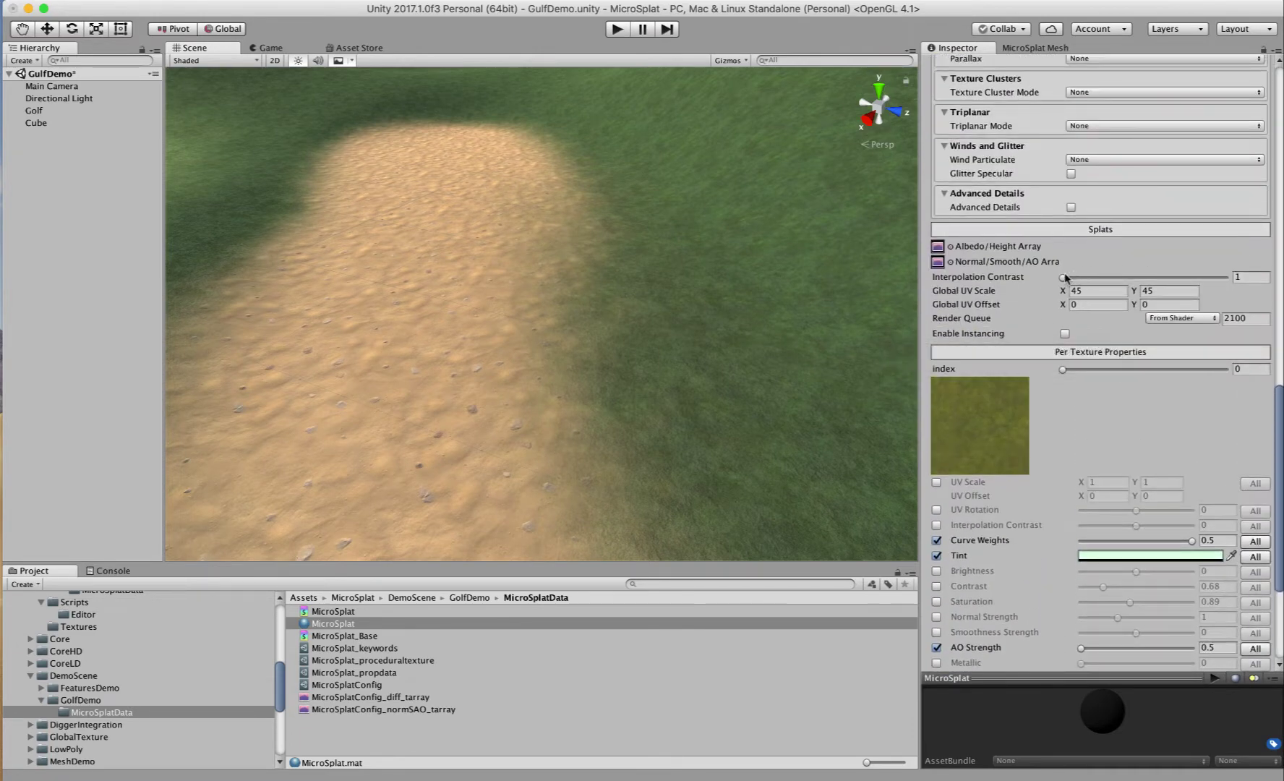
pyautogui.moveTo(1064, 279); pyautogui.dragTo(1219, 277)
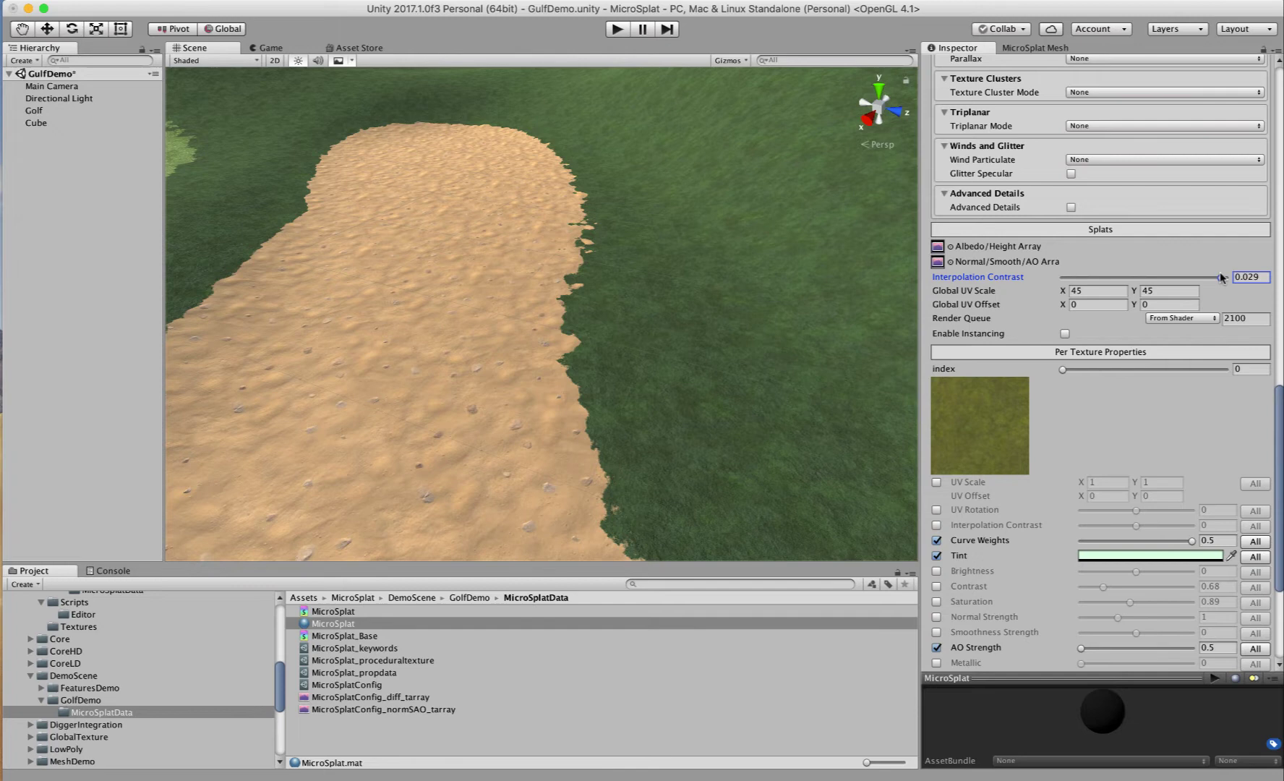
pyautogui.moveTo(1221, 277); pyautogui.dragTo(1193, 276)
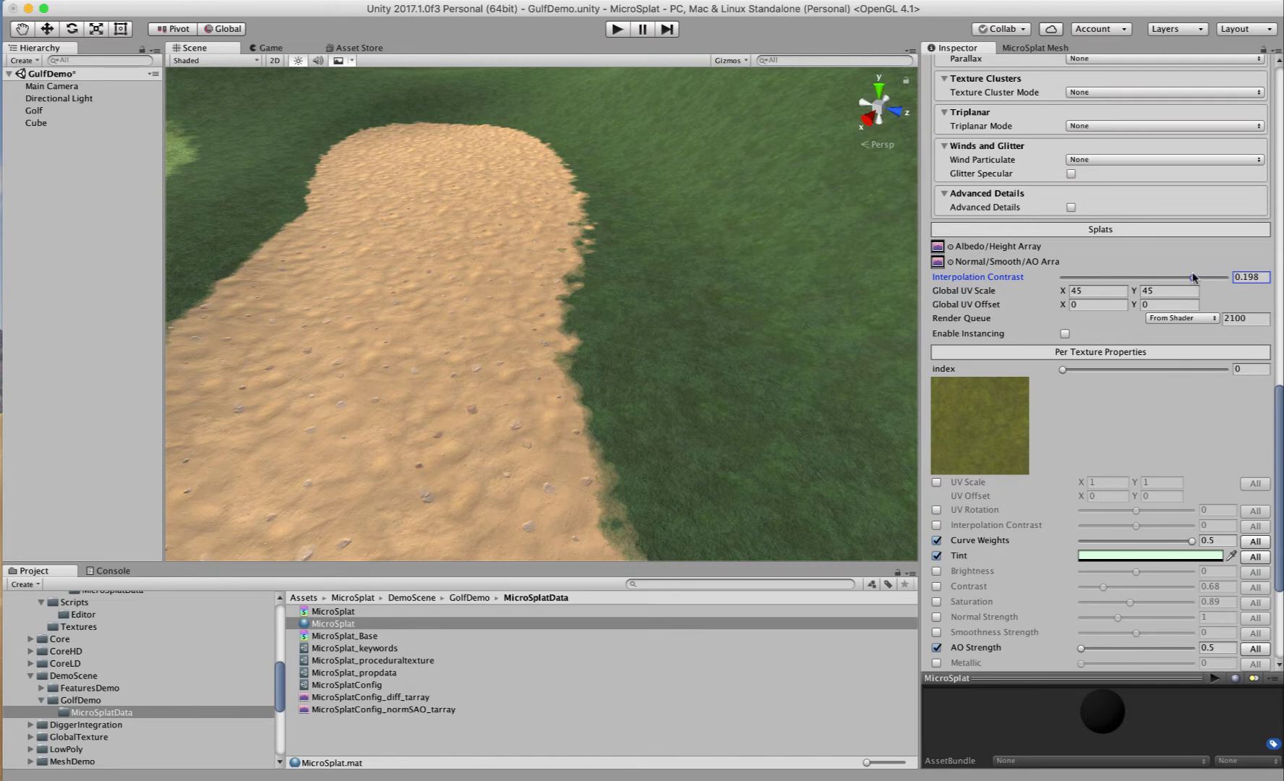
pyautogui.moveTo(831, 287); pyautogui.dragTo(727, 279, button='right')
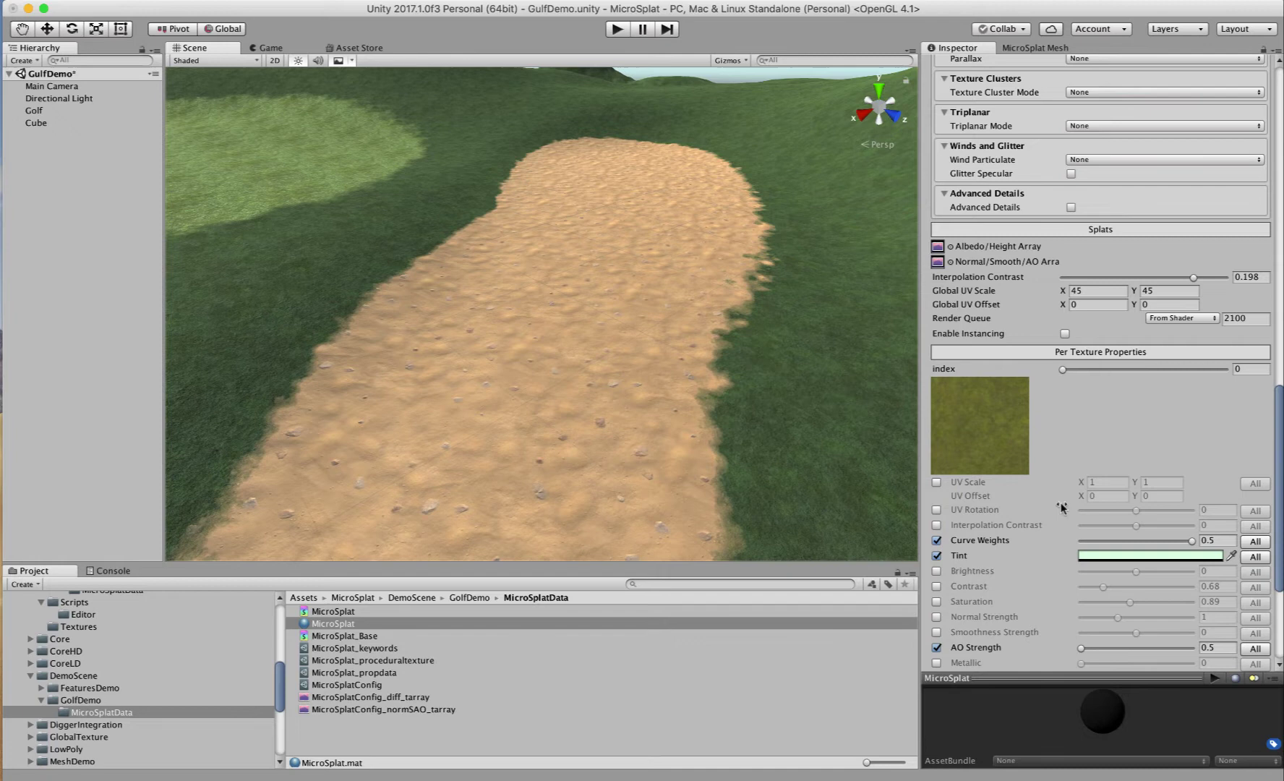
# - Drop Per Texture Curve Weights to minimum, apply to all textures, and inspect the sand edge
pyautogui.scroll(-5, 1061, 508)
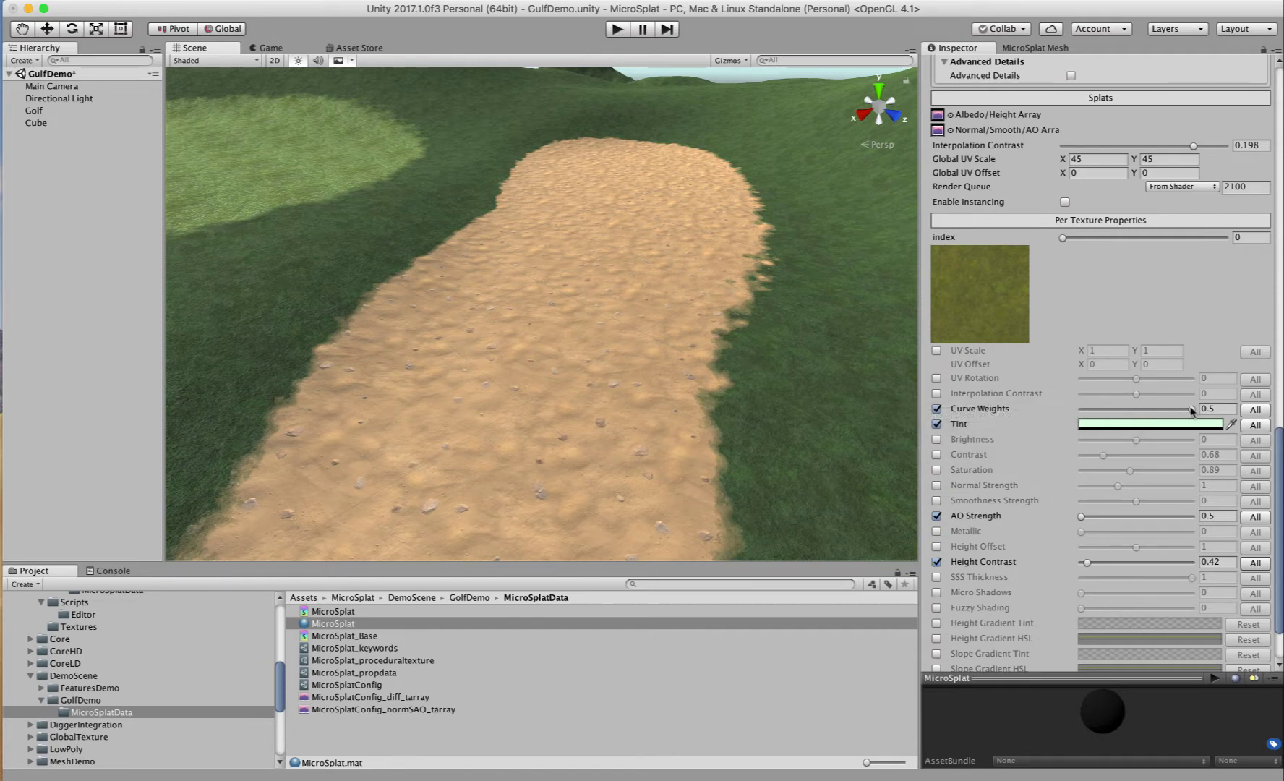
pyautogui.moveTo(1191, 411); pyautogui.dragTo(1055, 414)
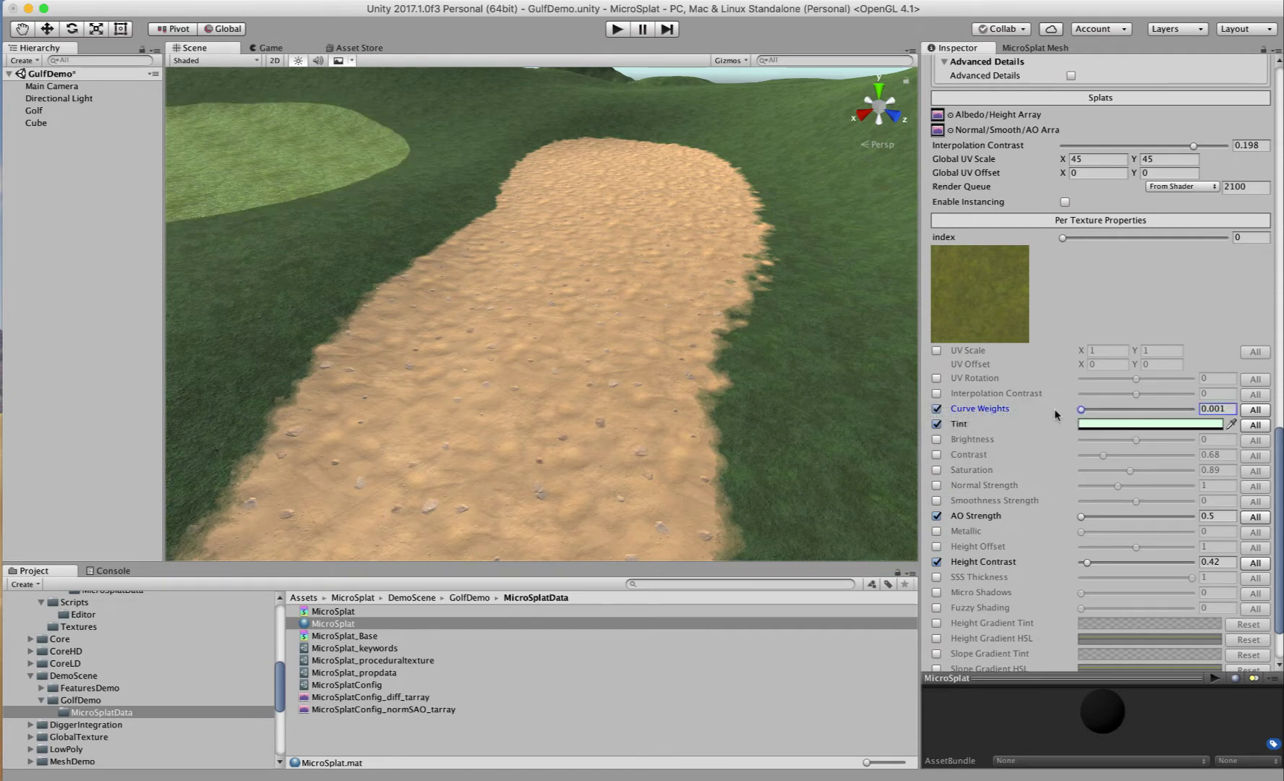
pyautogui.click(1254, 410)
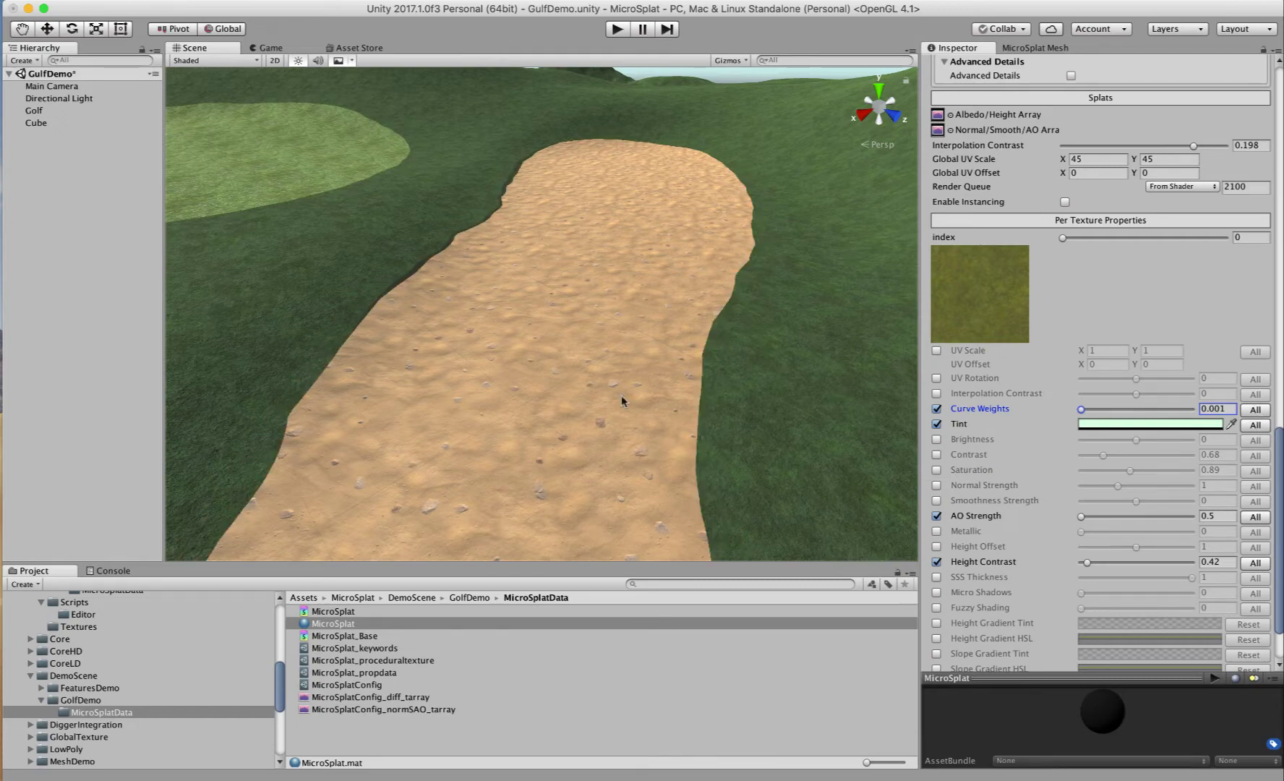
pyautogui.keyDown('alt'); pyautogui.moveTo(711, 361); pyautogui.dragTo(917, 419); pyautogui.keyUp('alt')
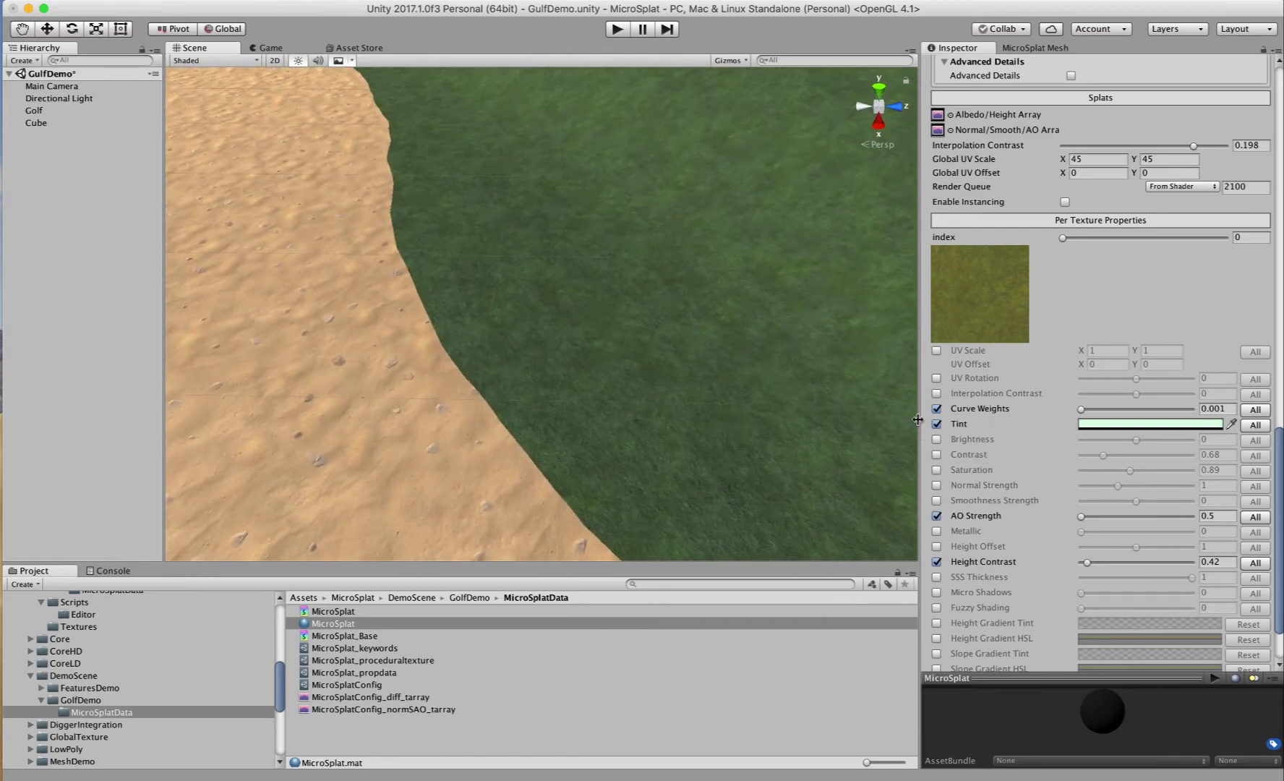
pyautogui.keyDown('alt'); pyautogui.moveTo(653, 450); pyautogui.dragTo(616, 410); pyautogui.keyUp('alt')
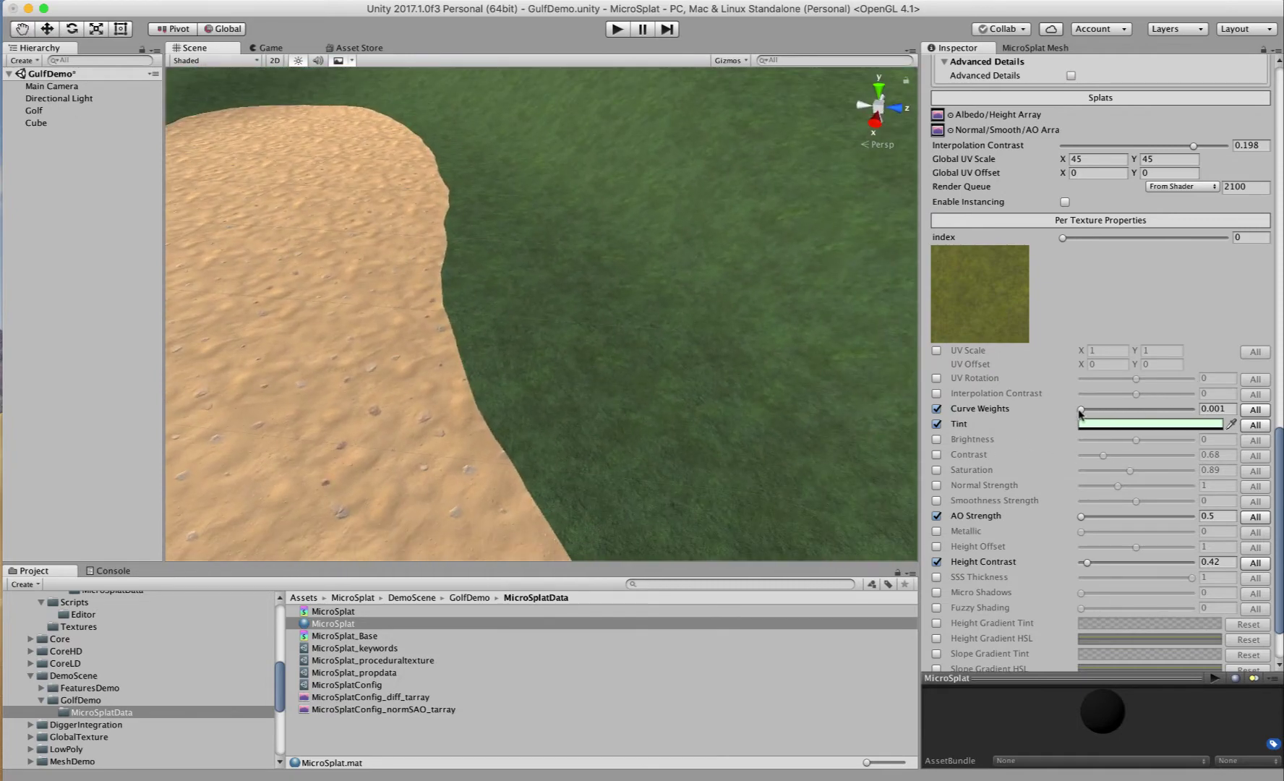
# - Try curve weights 0.032, 0.166 and 0.046, settling on 0.018 for all textures
pyautogui.moveTo(1080, 409); pyautogui.dragTo(1087, 409)
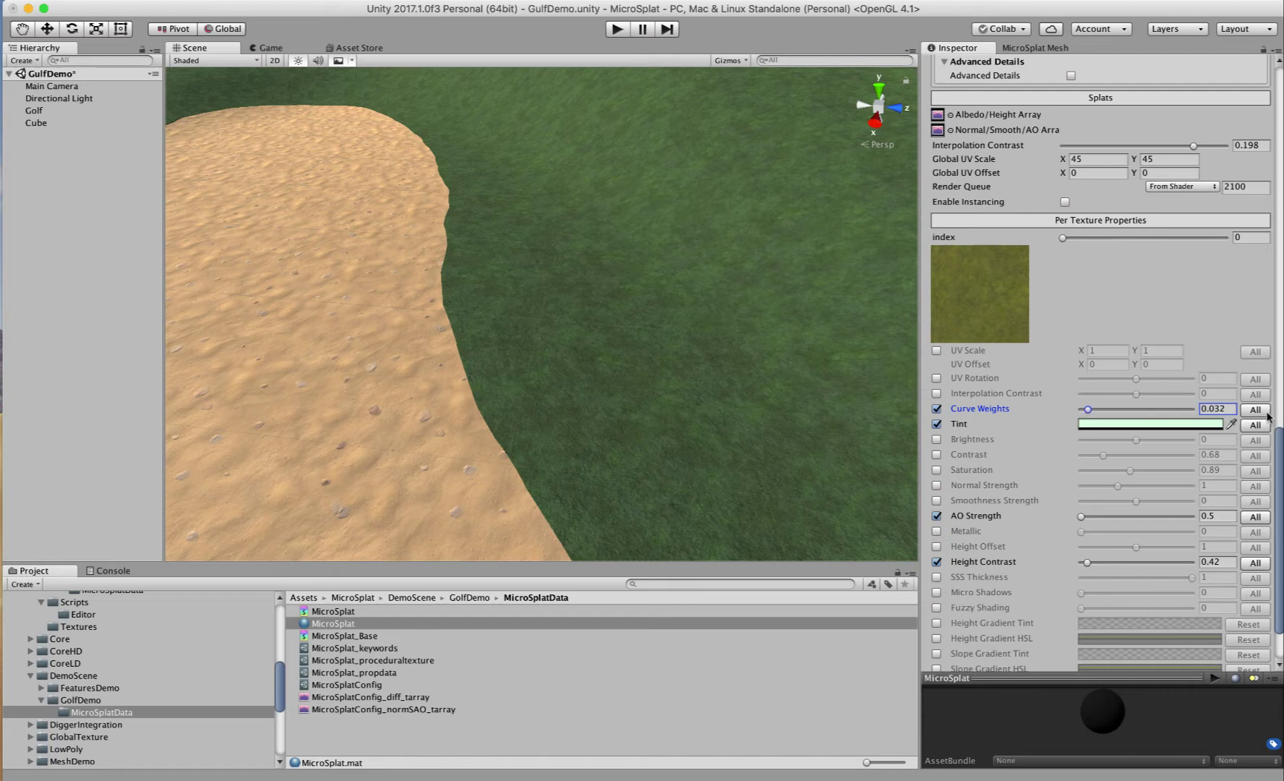
pyautogui.click(1254, 409)
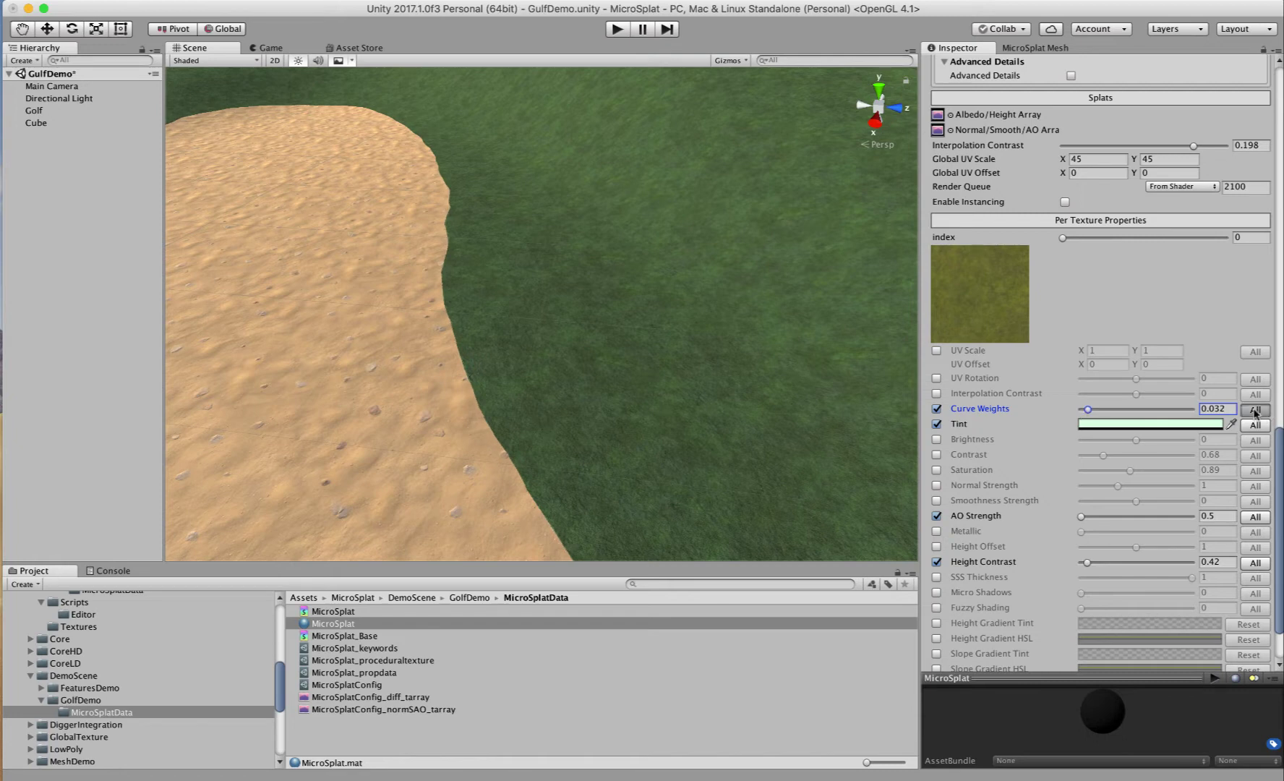
pyautogui.click(1117, 409)
pyautogui.click(1255, 409)
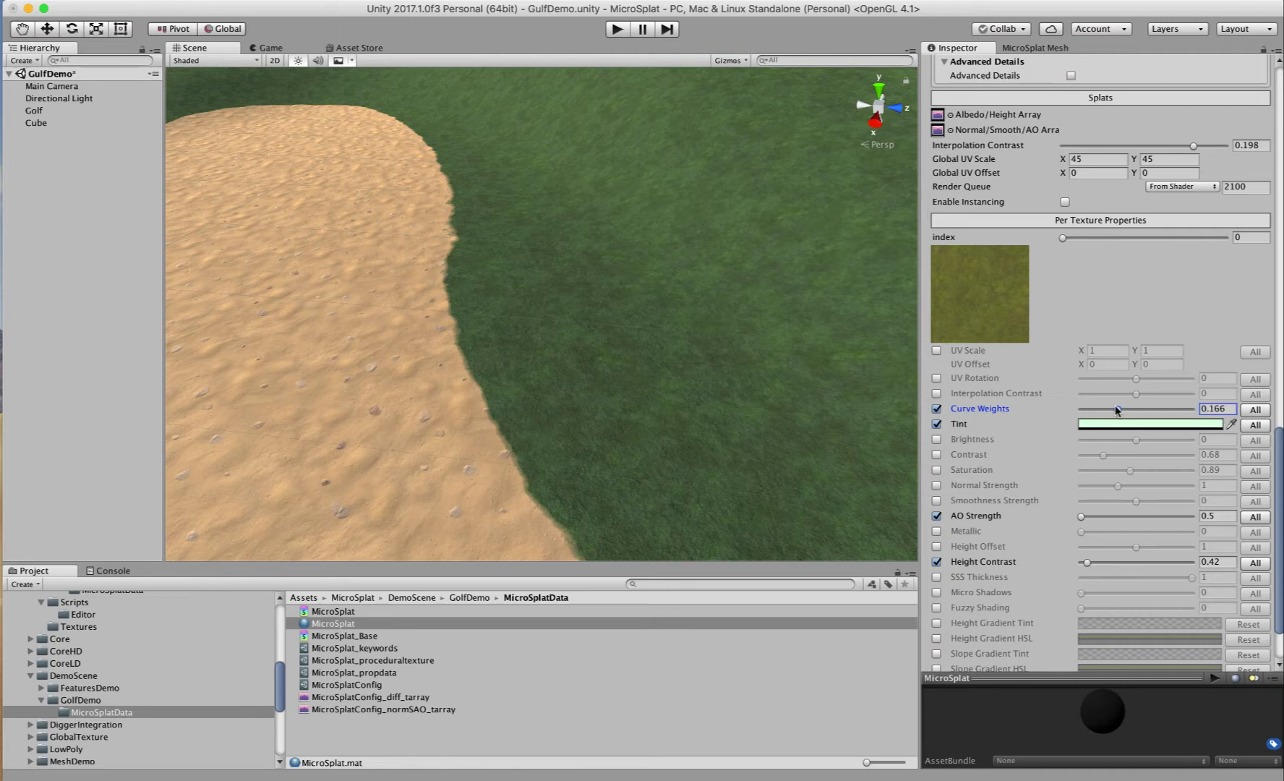
pyautogui.moveTo(1117, 409); pyautogui.dragTo(1089, 408)
pyautogui.click(1254, 409)
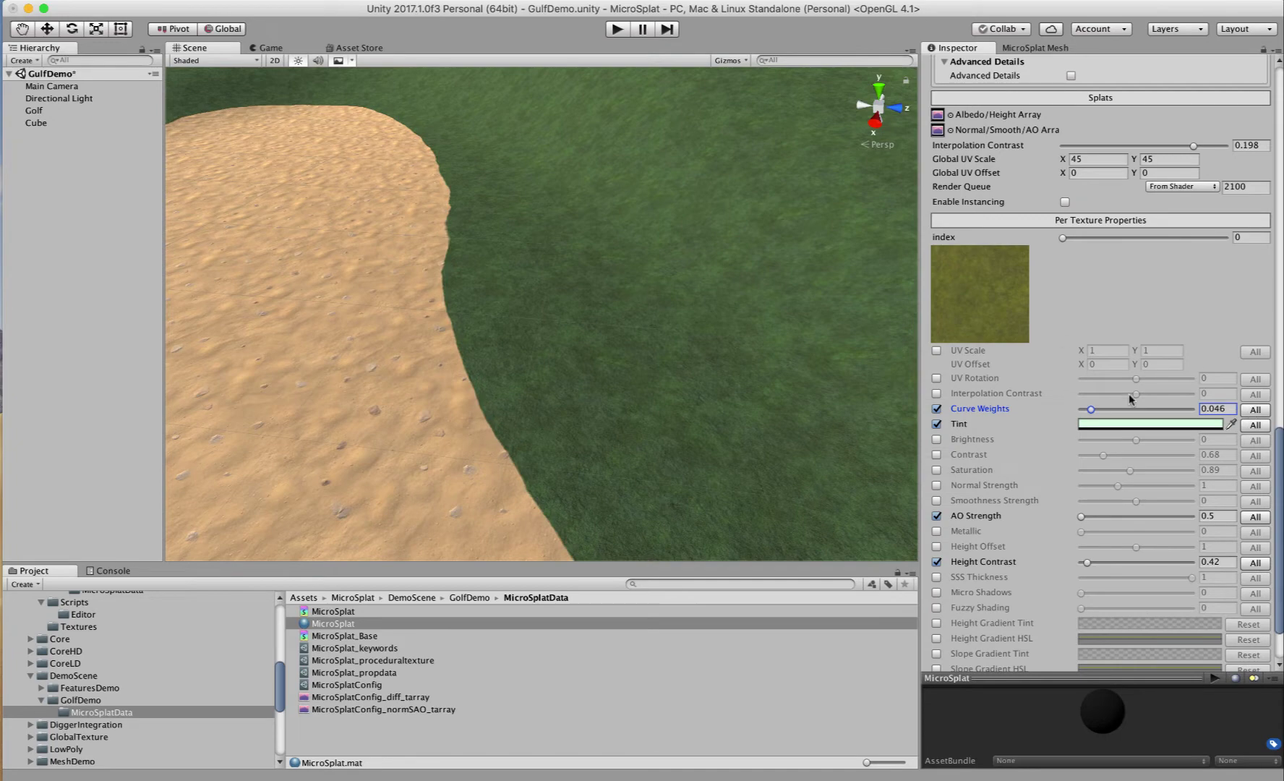
pyautogui.moveTo(1090, 410); pyautogui.dragTo(1084, 409)
pyautogui.click(1255, 409)
pyautogui.keyDown('alt'); pyautogui.moveTo(630, 321); pyautogui.dragTo(444, 308); pyautogui.keyUp('alt')
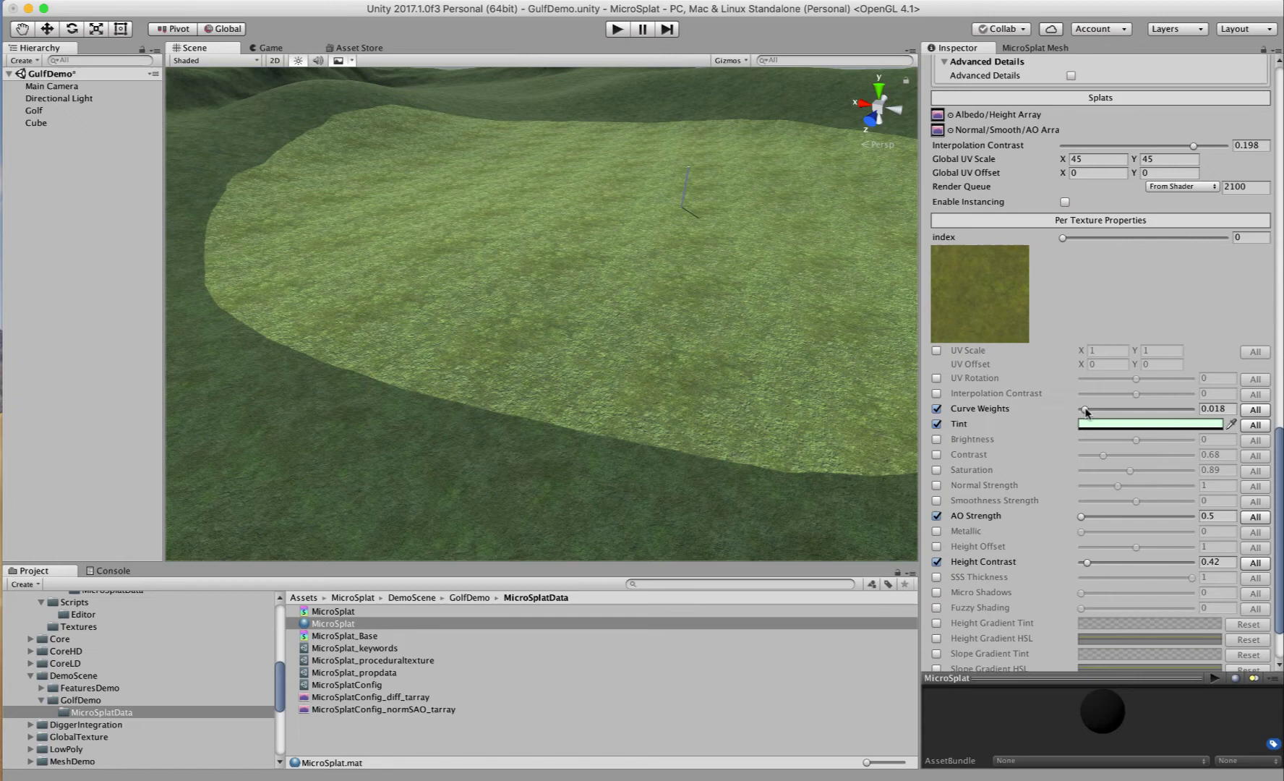
# - Compare maximum Curve Weights, then lower them to 0.001 and fly across the course
pyautogui.moveTo(1084, 409); pyautogui.dragTo(1277, 406)
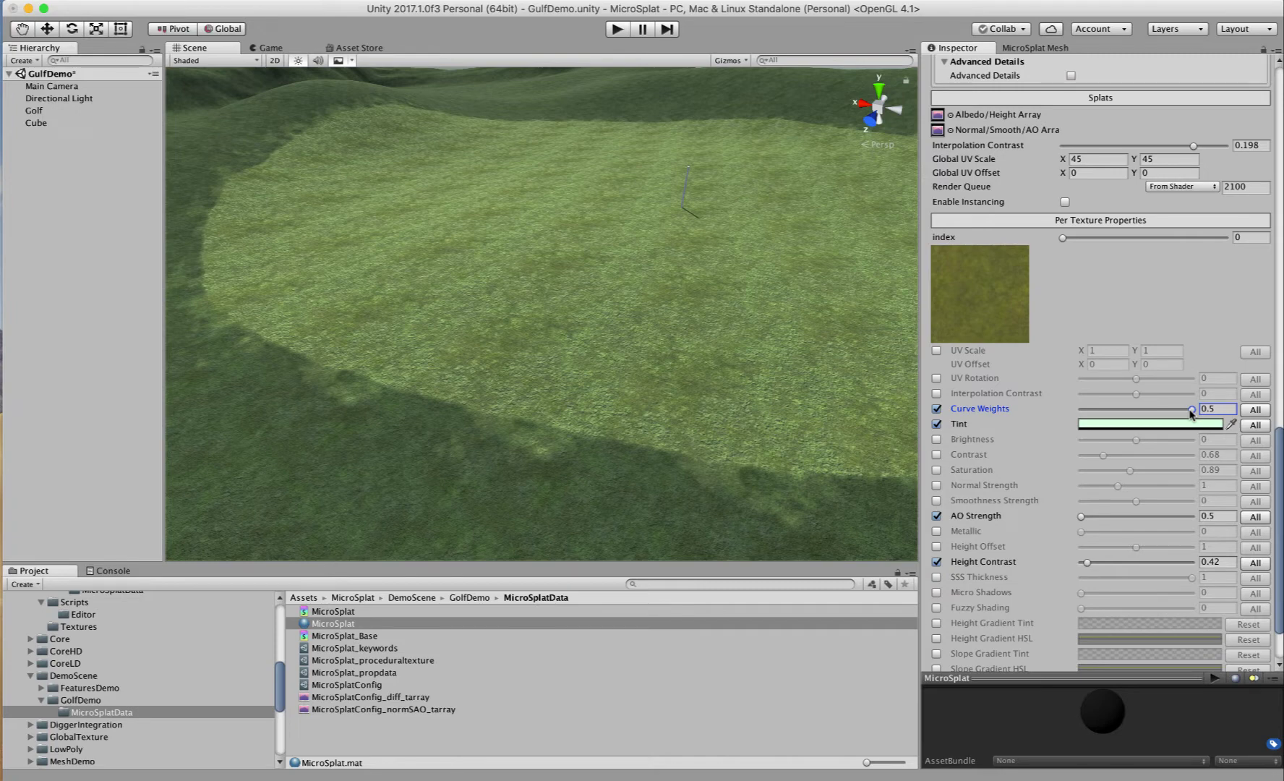
pyautogui.moveTo(1191, 409); pyautogui.dragTo(1053, 403)
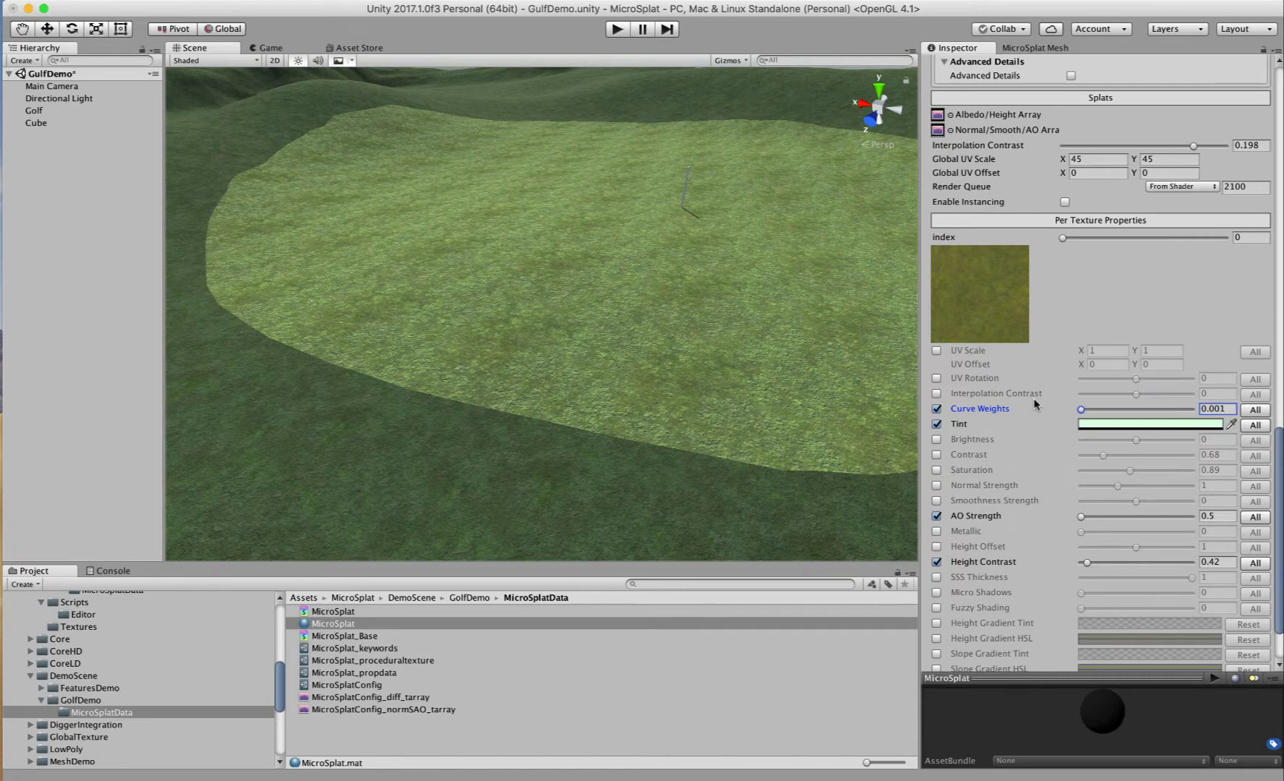
pyautogui.moveTo(532, 293); pyautogui.dragTo(427, 355, button='right')
pyautogui.press('w')
# - On the Golf terrain, paint a strip of sand at opacity 96
pyautogui.scroll(15, 1125, 236)
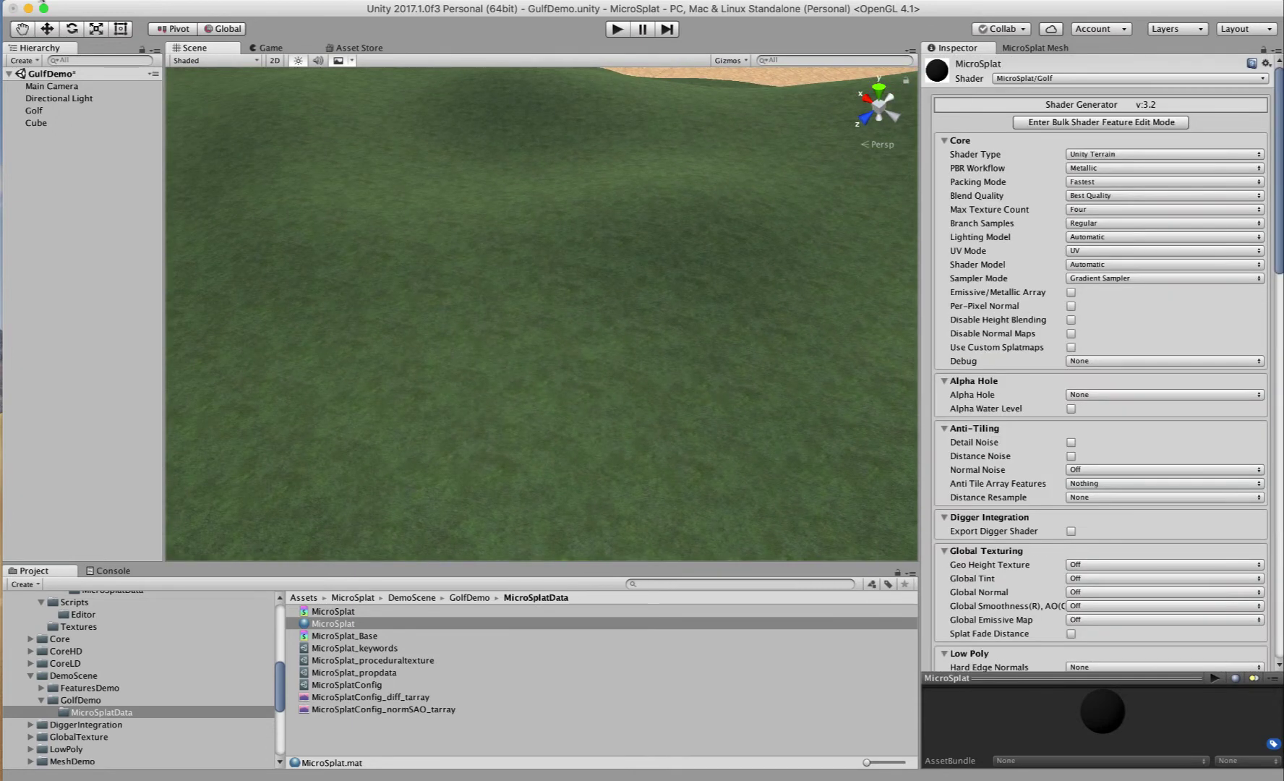
pyautogui.click(36, 110)
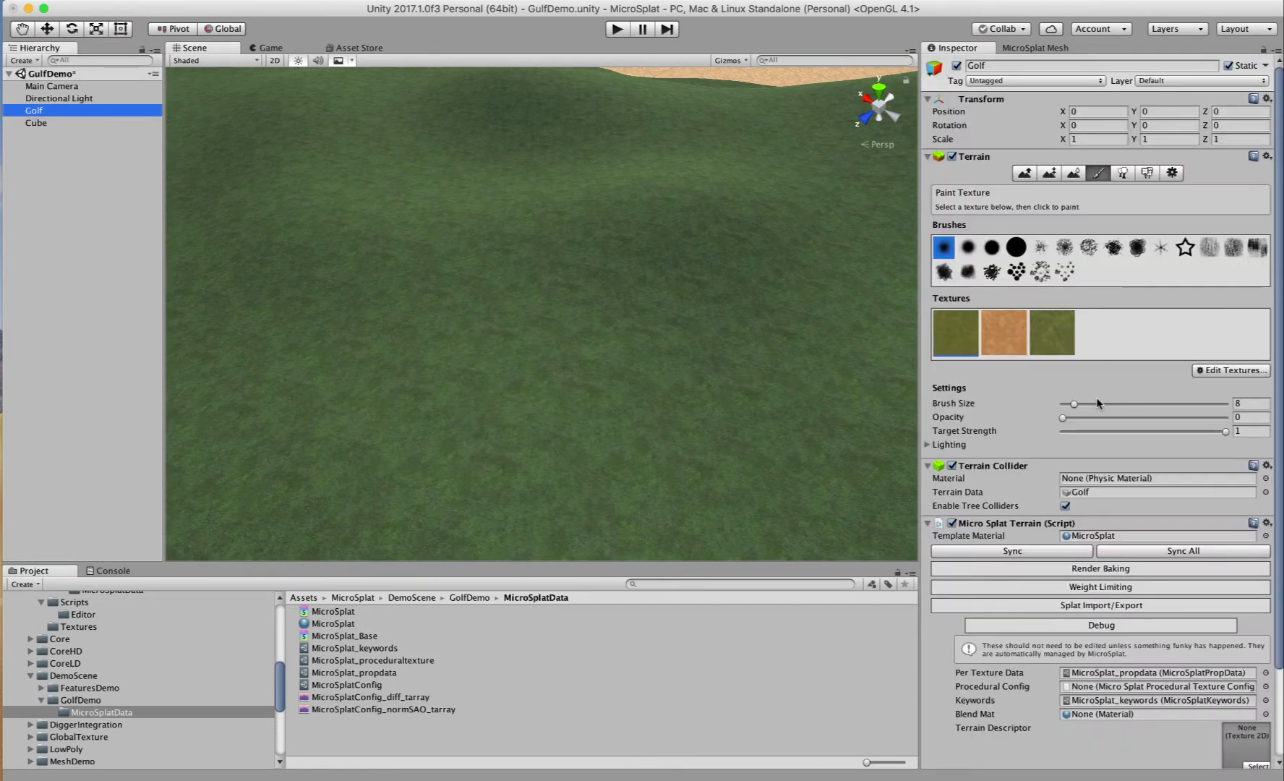
pyautogui.click(1006, 330)
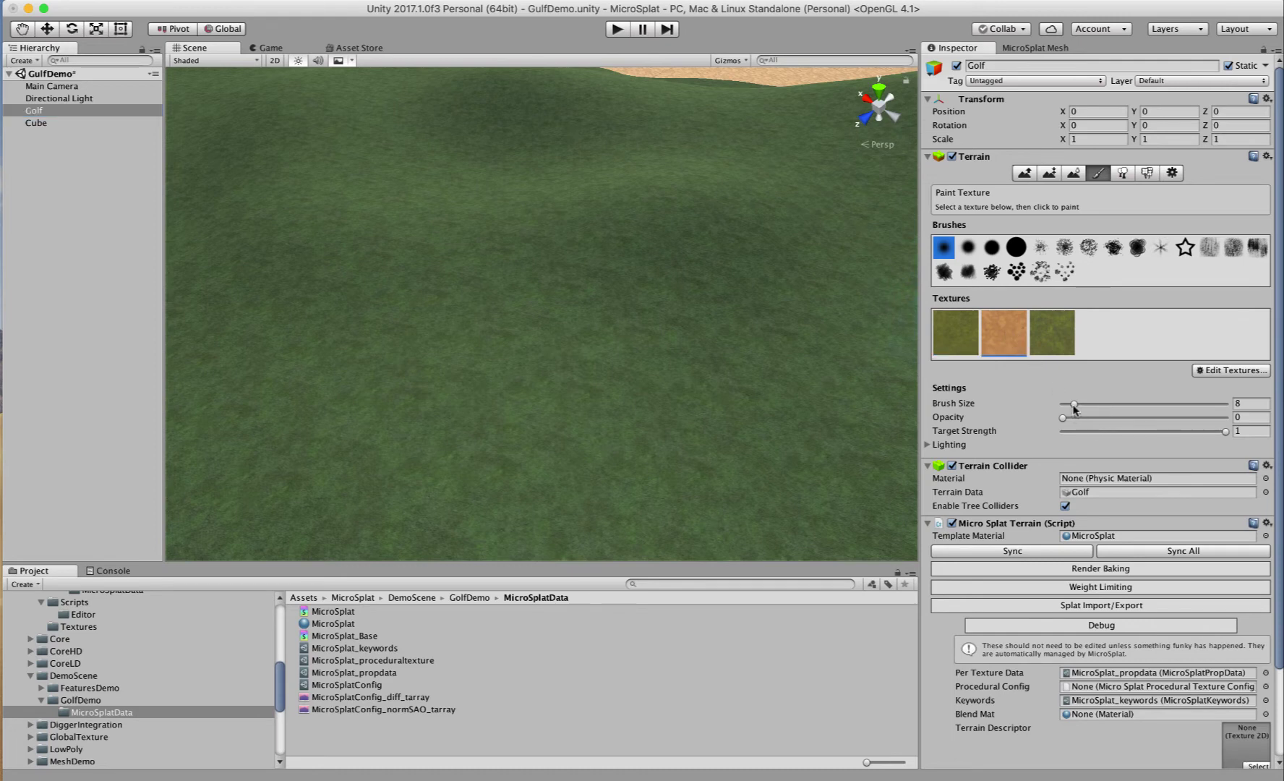
pyautogui.moveTo(1063, 418); pyautogui.dragTo(1218, 417)
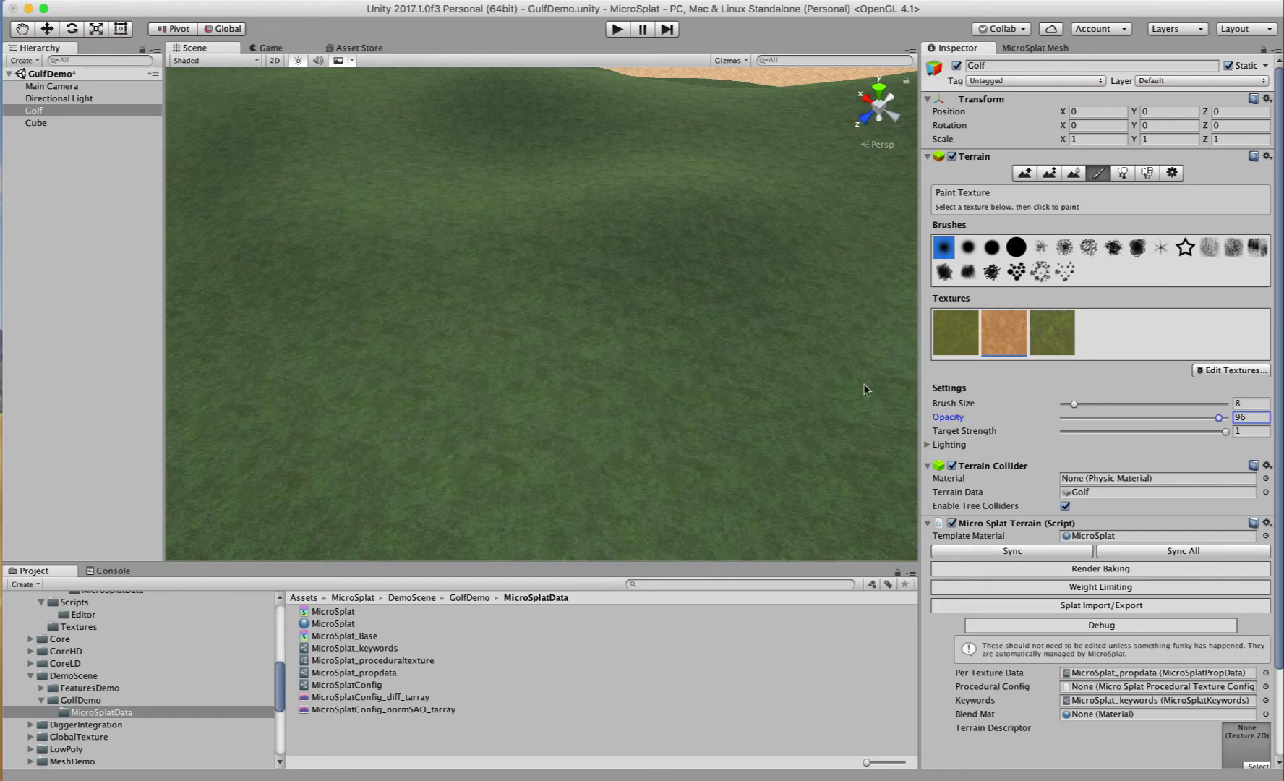
pyautogui.moveTo(594, 331)
pyautogui.mouseDown()
pyautogui.moveTo(297, 370)
pyautogui.moveTo(267, 386)
pyautogui.moveTo(418, 383)
pyautogui.moveTo(674, 410)
pyautogui.moveTo(562, 399)
pyautogui.moveTo(539, 363)
pyautogui.moveTo(378, 319)
pyautogui.moveTo(420, 322)
pyautogui.moveTo(435, 342)
pyautogui.moveTo(820, 404)
pyautogui.mouseUp()
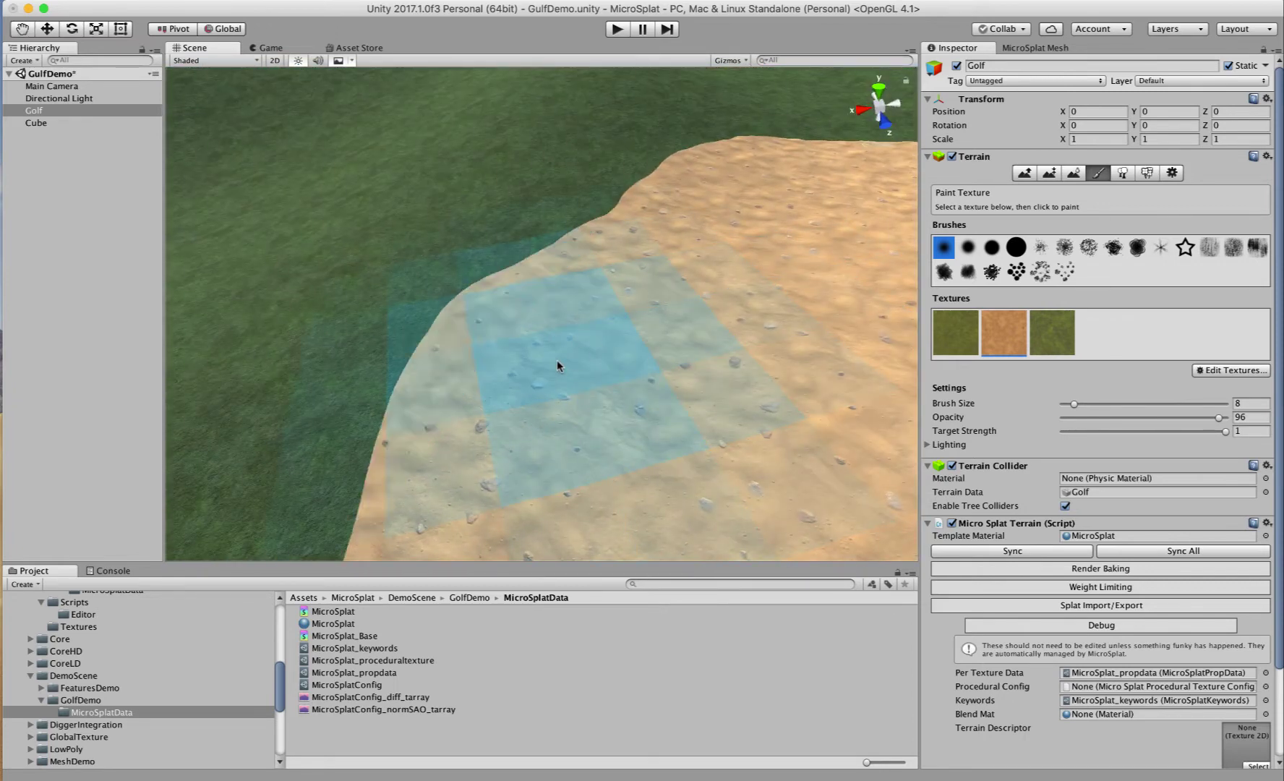
# - Enlarge the bunker with the large hard round brush, spreading sand into the lower-left terrain
pyautogui.keyDown('alt'); pyautogui.moveTo(557, 359); pyautogui.dragTo(227, 315); pyautogui.keyUp('alt')
pyautogui.scroll(-5, 228, 316)
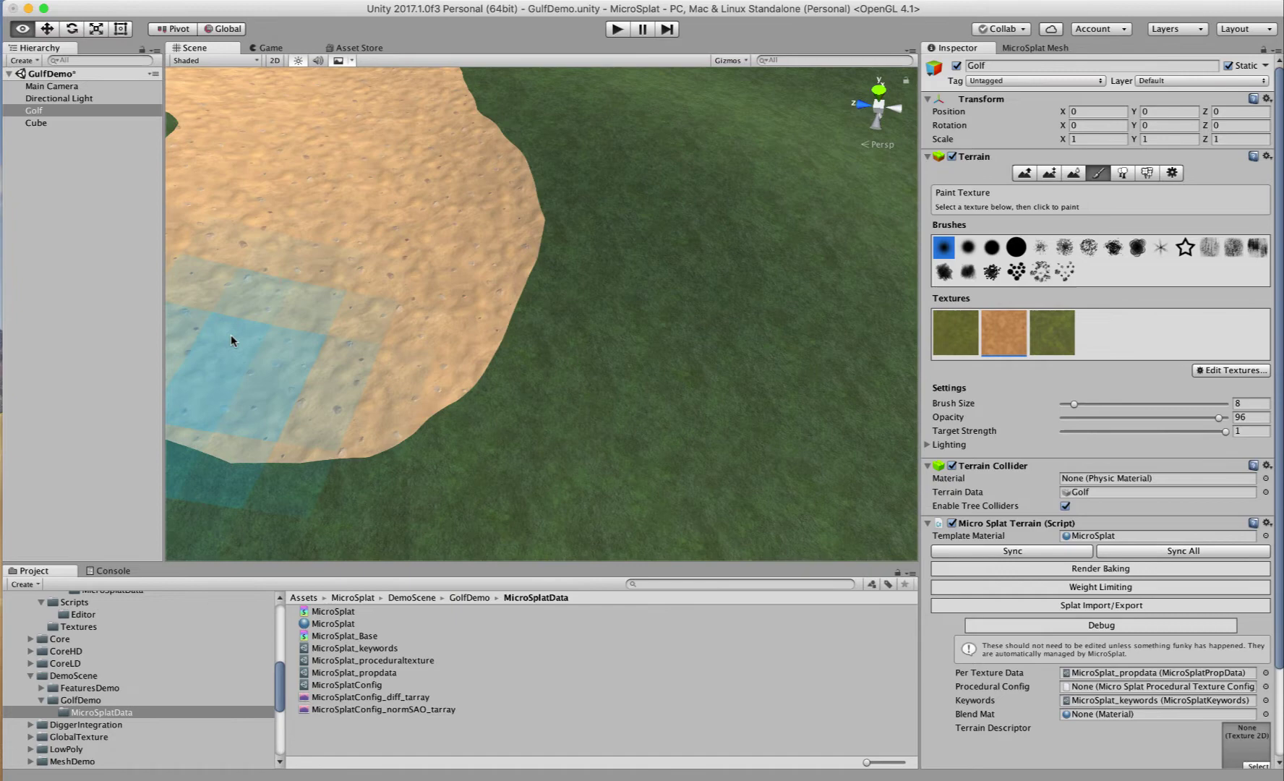
pyautogui.scroll(3, 455, 362)
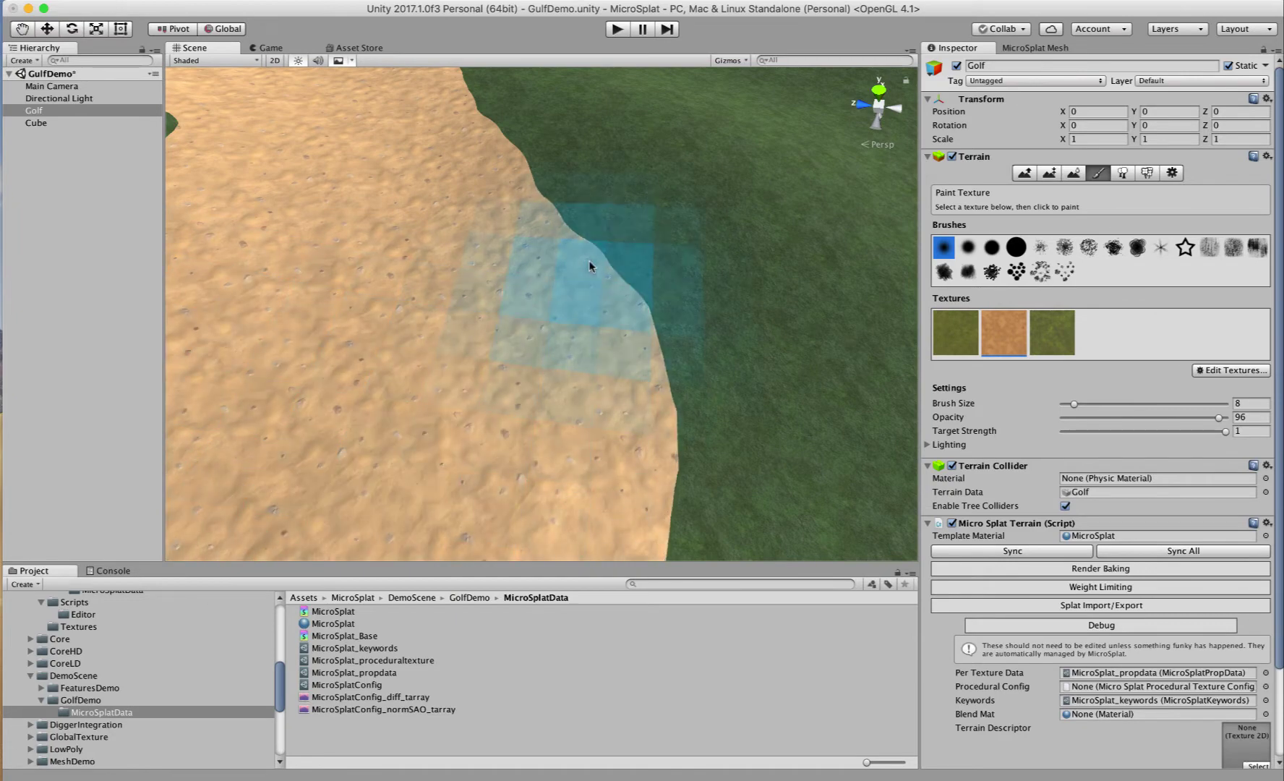
pyautogui.moveTo(590, 263)
pyautogui.keyDown('alt'); pyautogui.mouseDown()
pyautogui.moveTo(529, 172)
pyautogui.moveTo(545, 151)
pyautogui.mouseUp(); pyautogui.keyUp('alt')
pyautogui.scroll(-5, 545, 152)
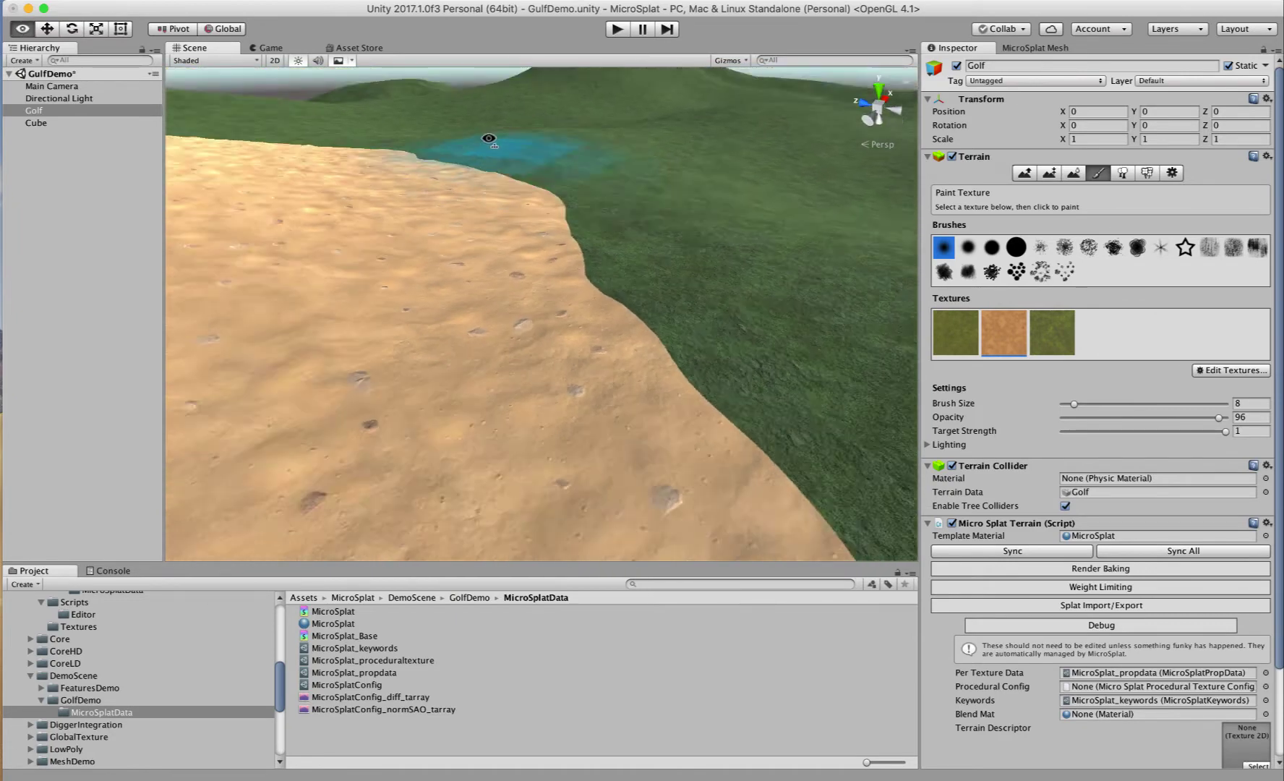
pyautogui.keyDown('alt'); pyautogui.moveTo(414, 168); pyautogui.dragTo(435, 166); pyautogui.keyUp('alt')
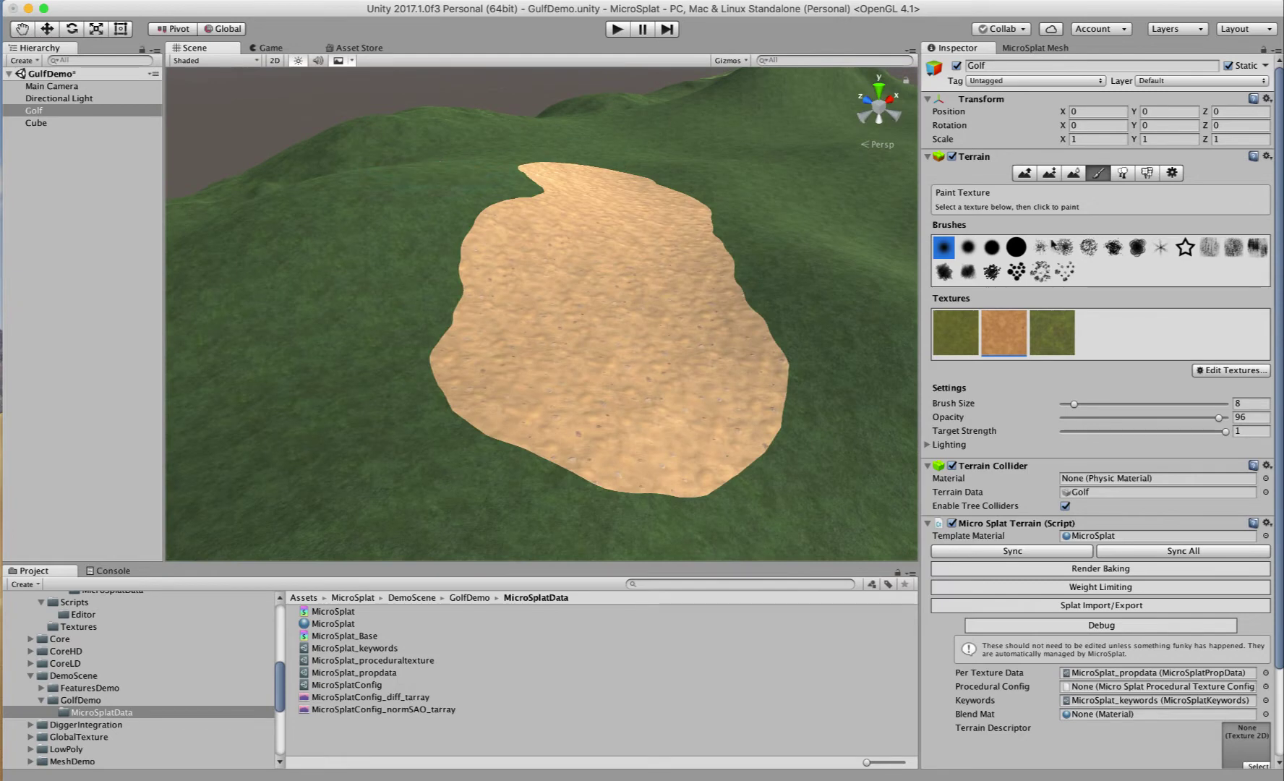
pyautogui.click(1016, 246)
pyautogui.moveTo(535, 330)
pyautogui.mouseDown()
pyautogui.moveTo(461, 385)
pyautogui.moveTo(681, 285)
pyautogui.moveTo(350, 447)
pyautogui.moveTo(387, 468)
pyautogui.moveTo(539, 448)
pyautogui.moveTo(630, 402)
pyautogui.moveTo(464, 270)
pyautogui.moveTo(440, 266)
pyautogui.moveTo(235, 379)
pyautogui.moveTo(507, 353)
pyautogui.moveTo(694, 425)
pyautogui.moveTo(845, 392)
pyautogui.mouseUp()
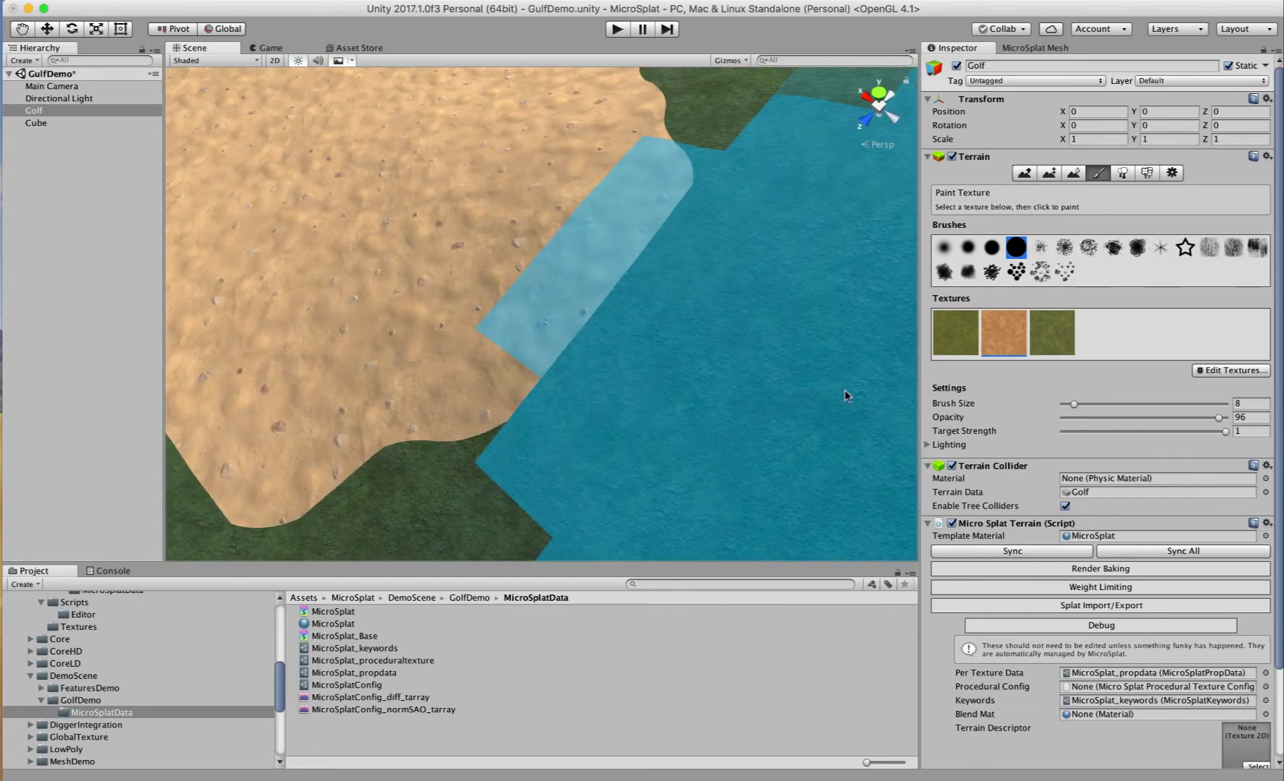
pyautogui.moveTo(713, 440)
pyautogui.mouseDown()
pyautogui.moveTo(435, 519)
pyautogui.moveTo(513, 412)
pyautogui.moveTo(473, 437)
pyautogui.moveTo(321, 474)
pyautogui.mouseUp()
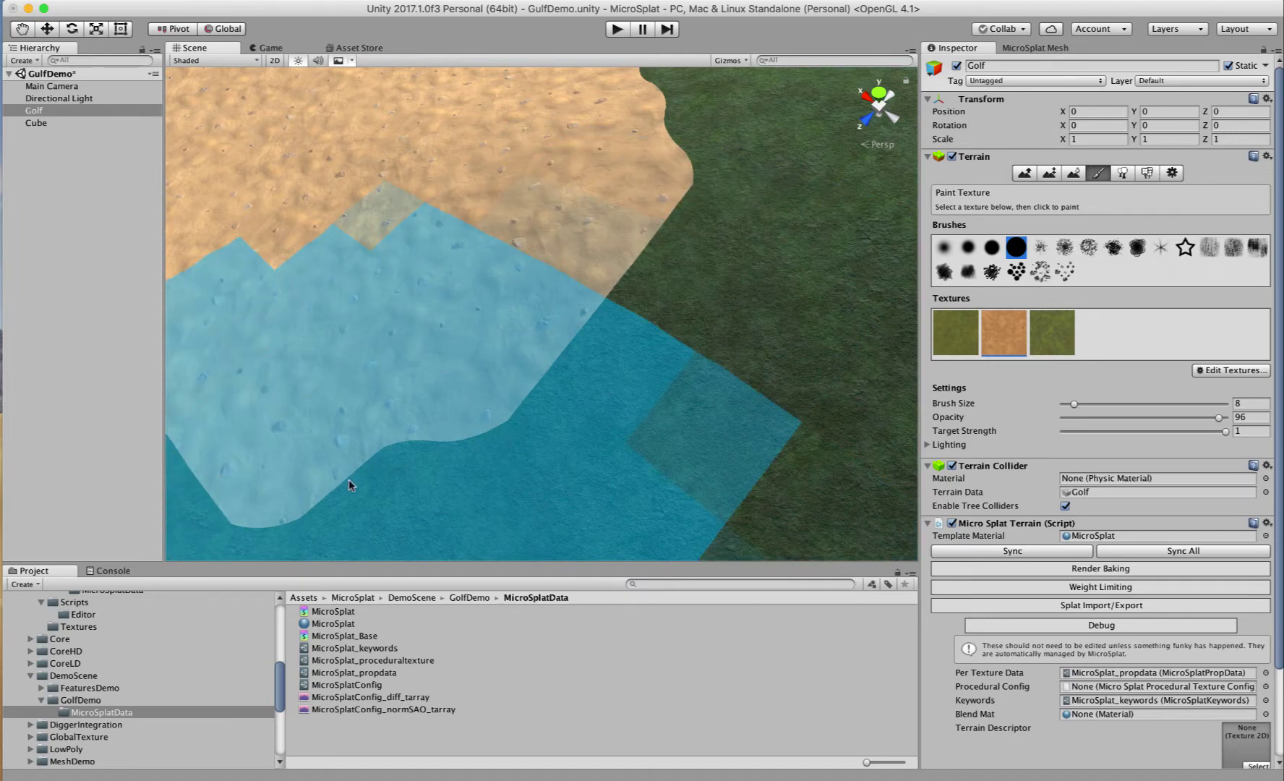
pyautogui.click(1050, 333)
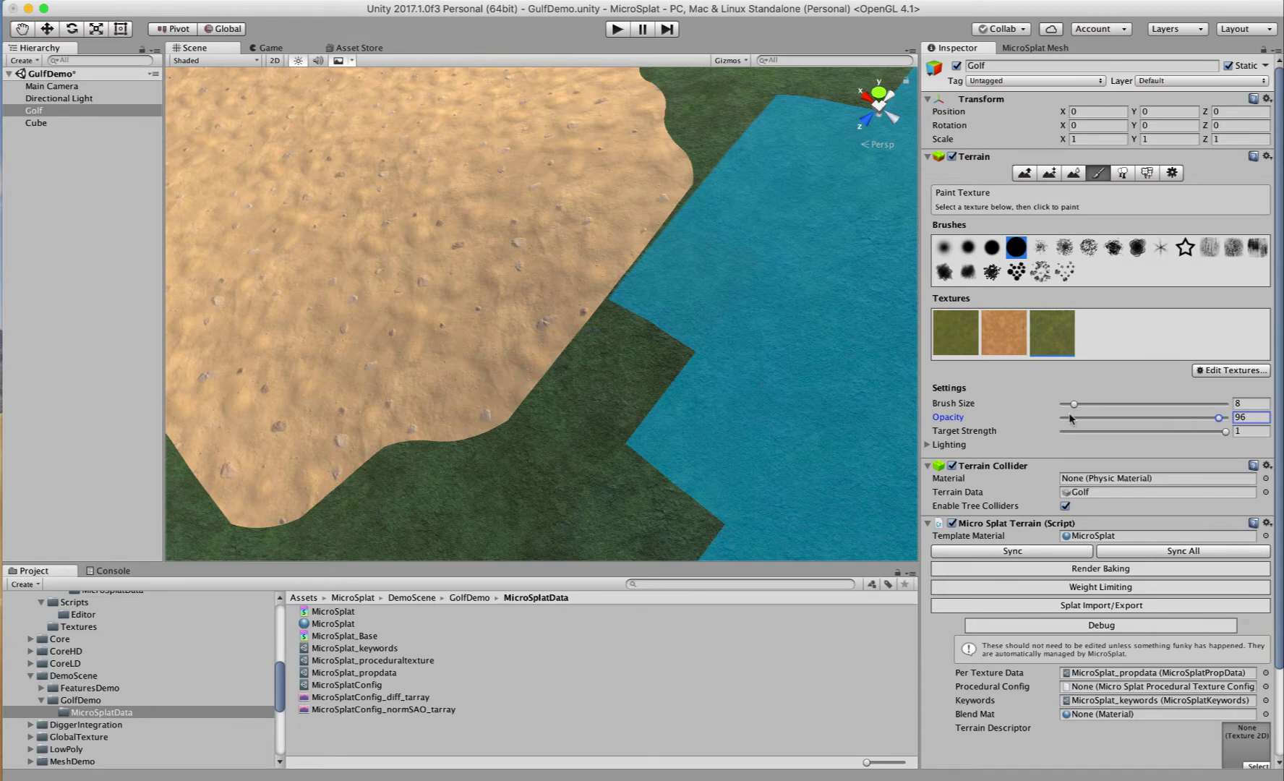
# - Switch to the soft-edged brush with paint opacity 1
pyautogui.moveTo(1220, 417); pyautogui.dragTo(981, 419)
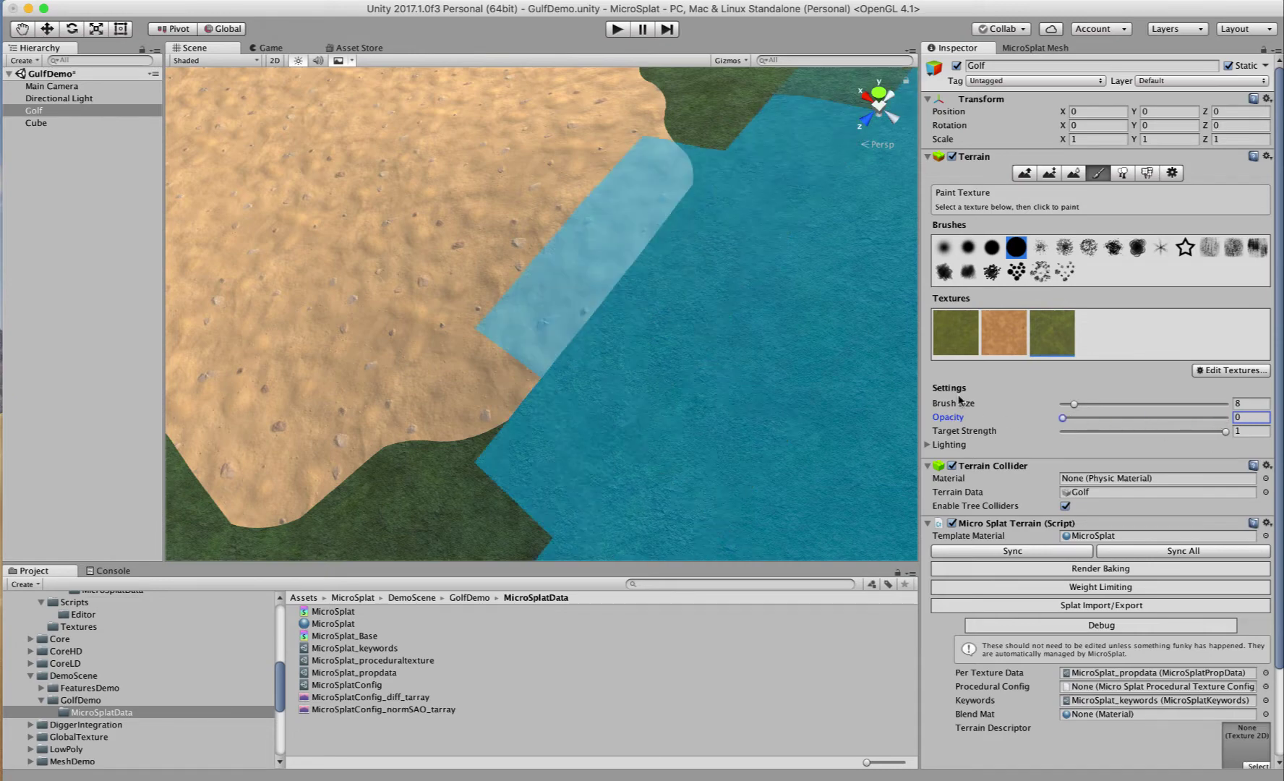
pyautogui.click(944, 247)
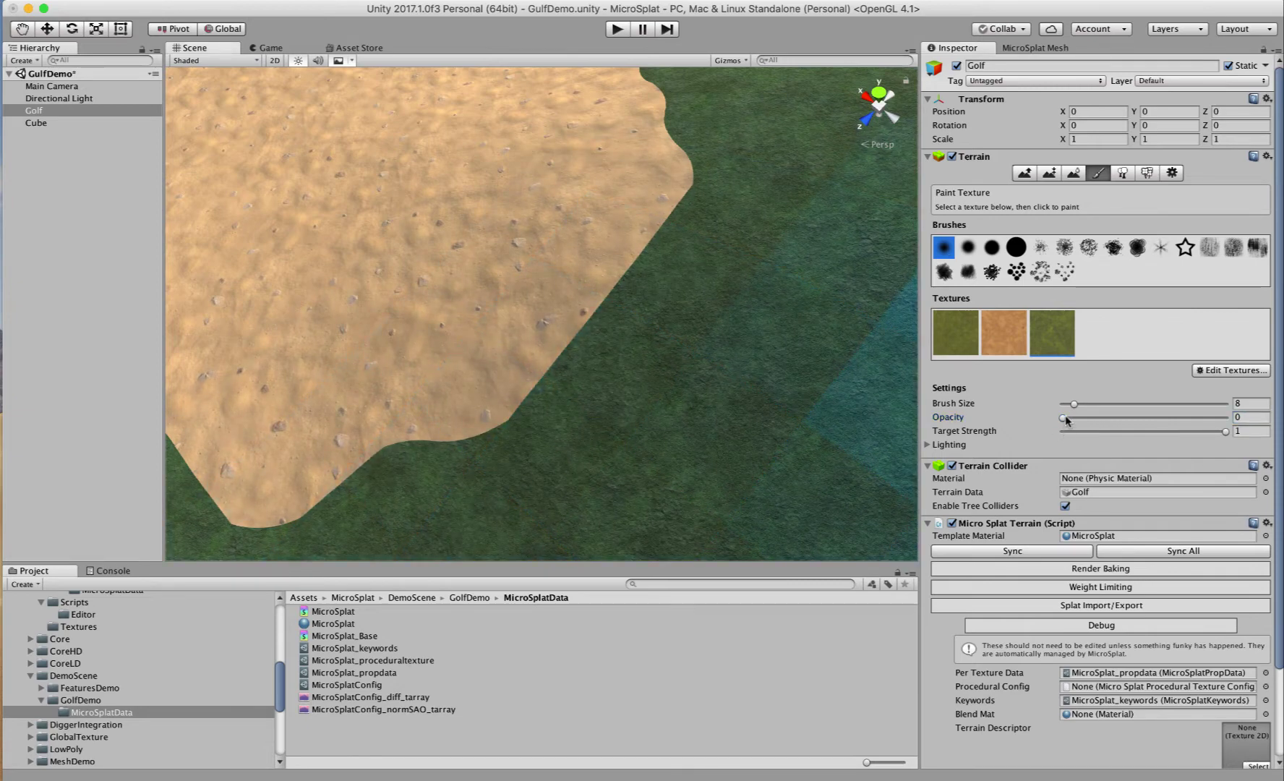
pyautogui.moveTo(1062, 419); pyautogui.dragTo(1064, 419)
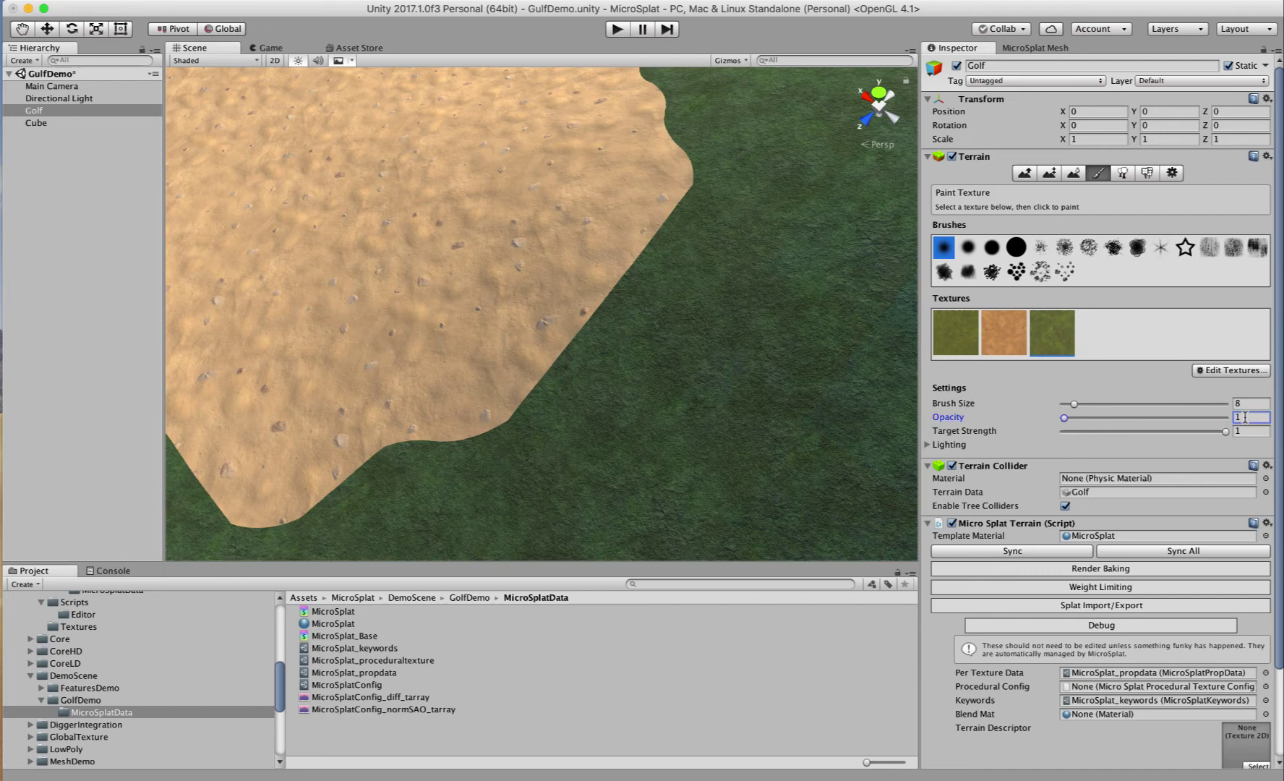
# - Faintly paint grass over the sand border, including near the top, and check from above
pyautogui.moveTo(460, 540)
pyautogui.mouseDown()
pyautogui.moveTo(561, 468)
pyautogui.moveTo(381, 555)
pyautogui.moveTo(652, 359)
pyautogui.moveTo(351, 521)
pyautogui.moveTo(294, 576)
pyautogui.moveTo(166, 535)
pyautogui.mouseUp()
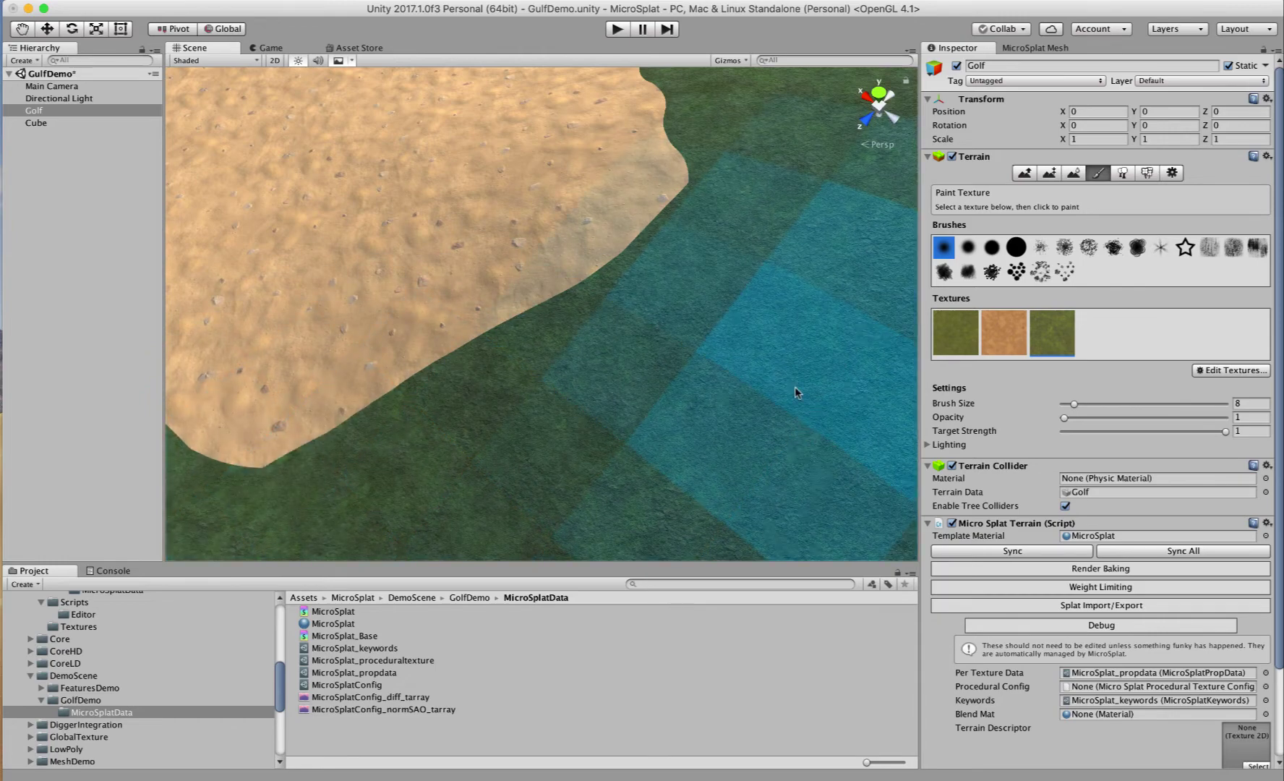
pyautogui.moveTo(762, 213)
pyautogui.mouseDown()
pyautogui.moveTo(748, 94)
pyautogui.moveTo(732, 216)
pyautogui.mouseUp()
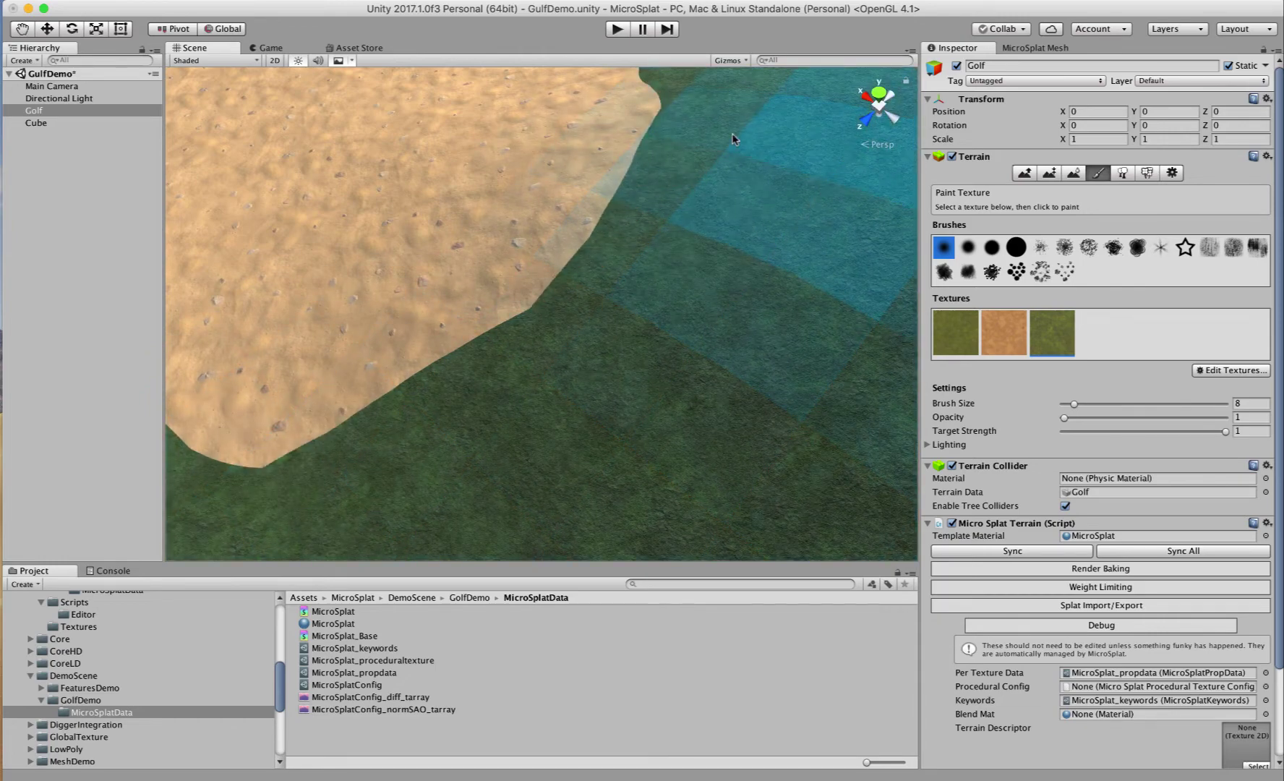
pyautogui.moveTo(730, 109)
pyautogui.mouseDown()
pyautogui.moveTo(701, 87)
pyautogui.moveTo(706, 152)
pyautogui.moveTo(672, 307)
pyautogui.moveTo(577, 397)
pyautogui.moveTo(685, 188)
pyautogui.moveTo(851, 281)
pyautogui.moveTo(919, 266)
pyautogui.mouseUp()
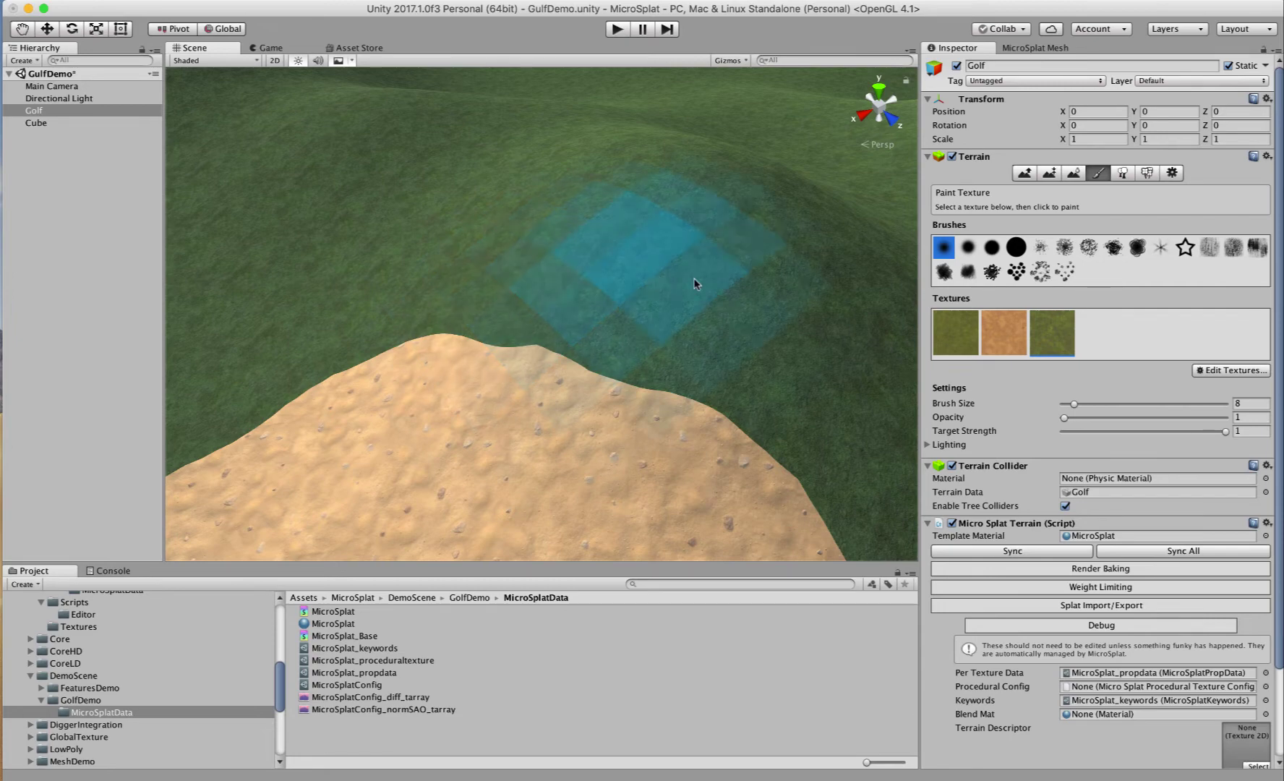
pyautogui.keyDown('alt'); pyautogui.moveTo(692, 277); pyautogui.dragTo(966, 336); pyautogui.keyUp('alt')
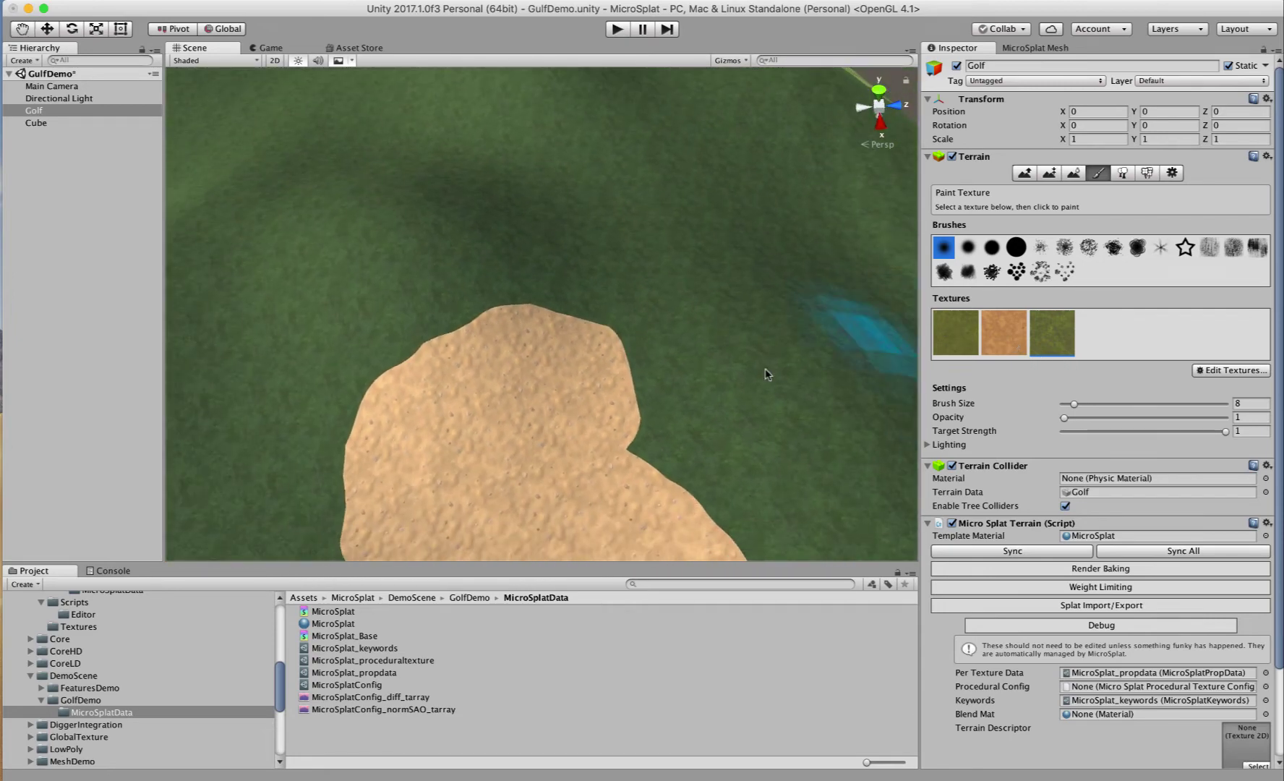
pyautogui.moveTo(634, 383)
pyautogui.keyDown('alt'); pyautogui.mouseDown()
pyautogui.moveTo(591, 341)
pyautogui.moveTo(866, 407)
pyautogui.moveTo(911, 366)
pyautogui.moveTo(44, 289)
pyautogui.moveTo(63, 249)
pyautogui.moveTo(238, 149)
pyautogui.moveTo(226, 161)
pyautogui.moveTo(261, 263)
pyautogui.moveTo(460, 286)
pyautogui.moveTo(297, 290)
pyautogui.mouseUp(); pyautogui.keyUp('alt')
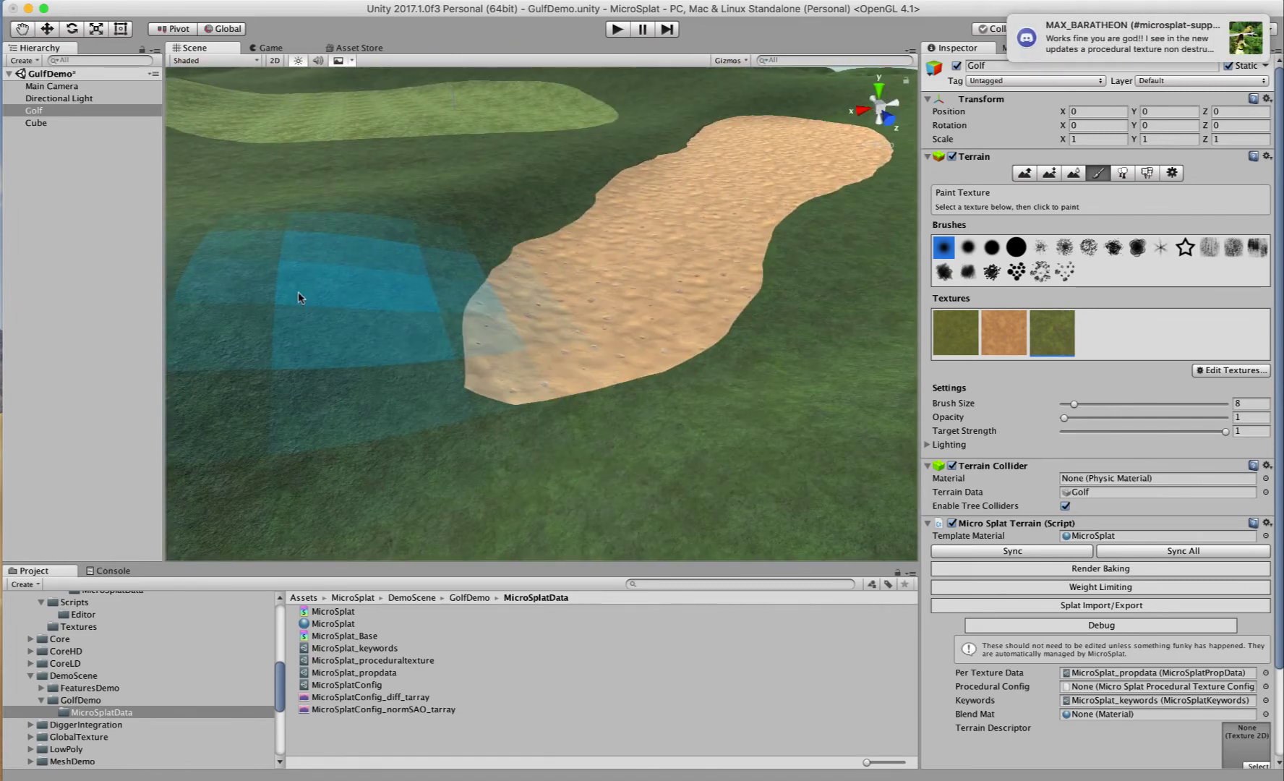
# - Show Terrain Settings resolution values and expand the MicroSplat debug data section
pyautogui.click(1171, 172)
pyautogui.scroll(-5, 1050, 553)
pyautogui.scroll(-6, 1050, 554)
pyautogui.click(1101, 411)
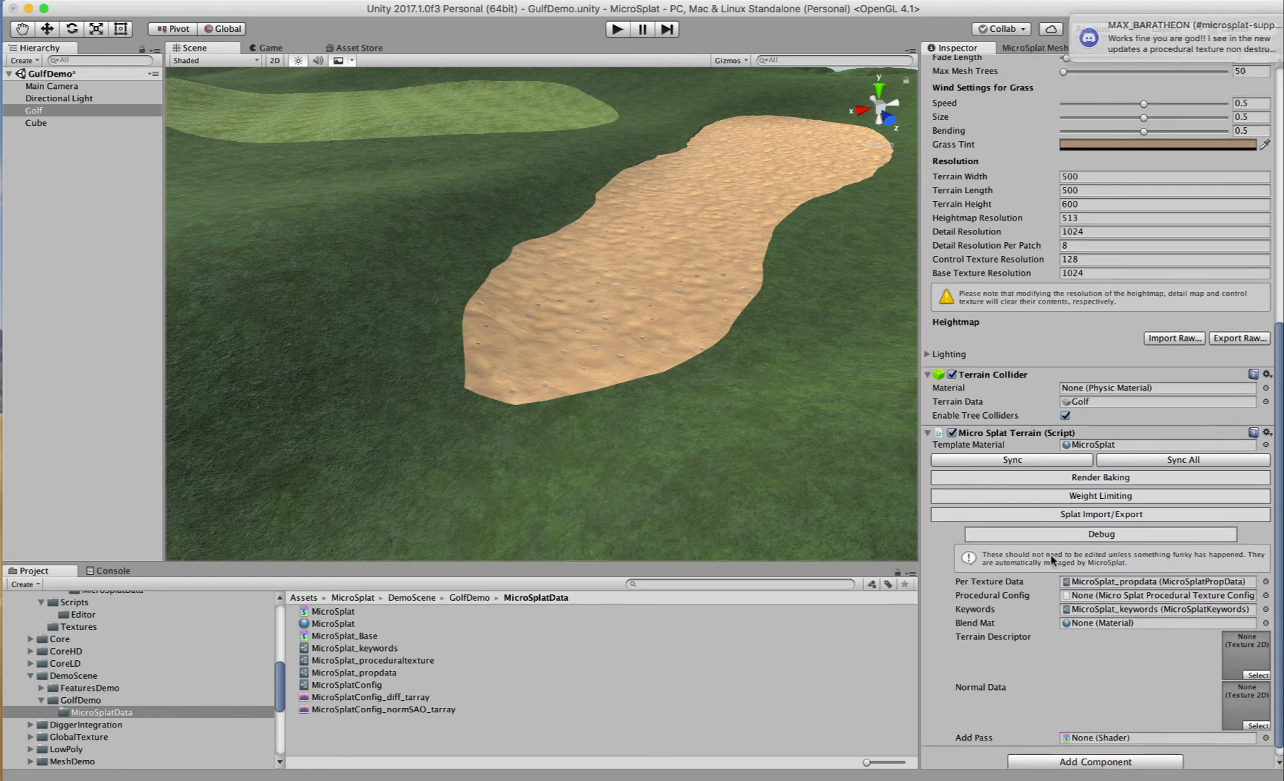
pyautogui.scroll(2, 1101, 304)
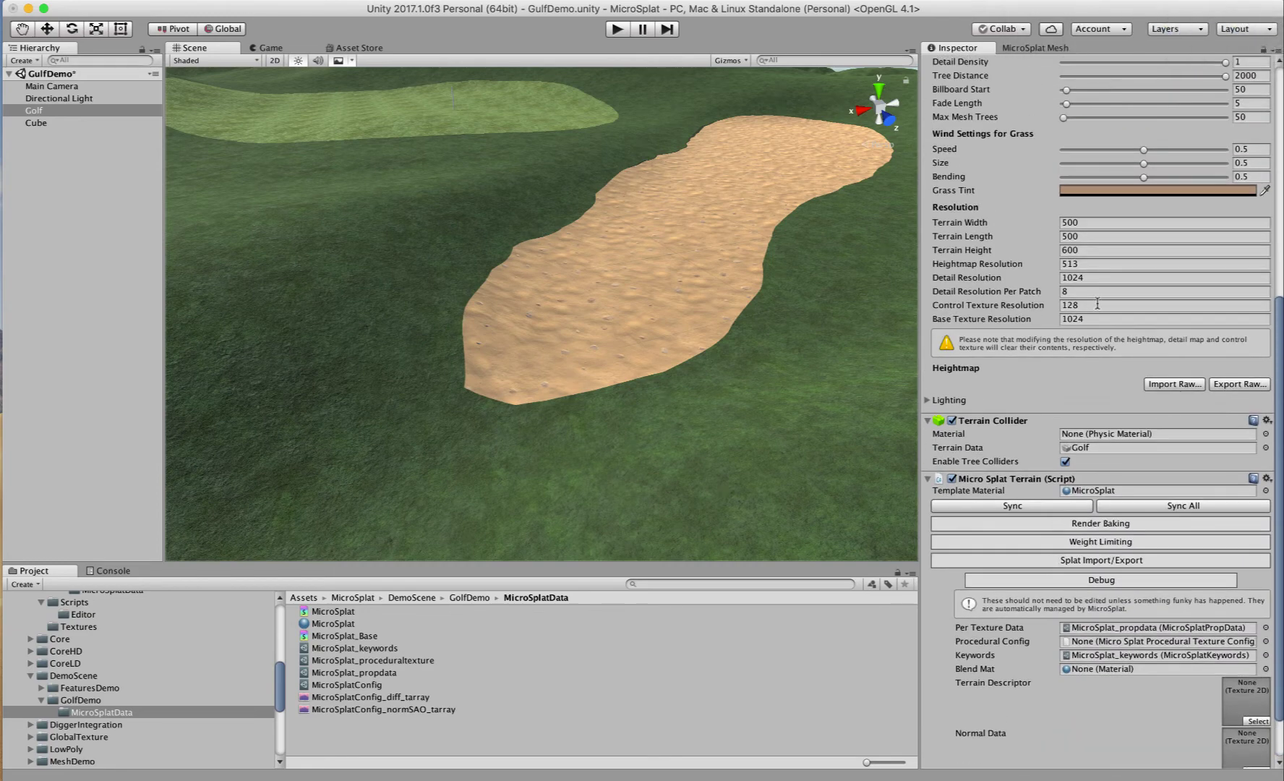
pyautogui.keyDown('alt'); pyautogui.moveTo(483, 512); pyautogui.dragTo(2, 462); pyautogui.keyUp('alt')
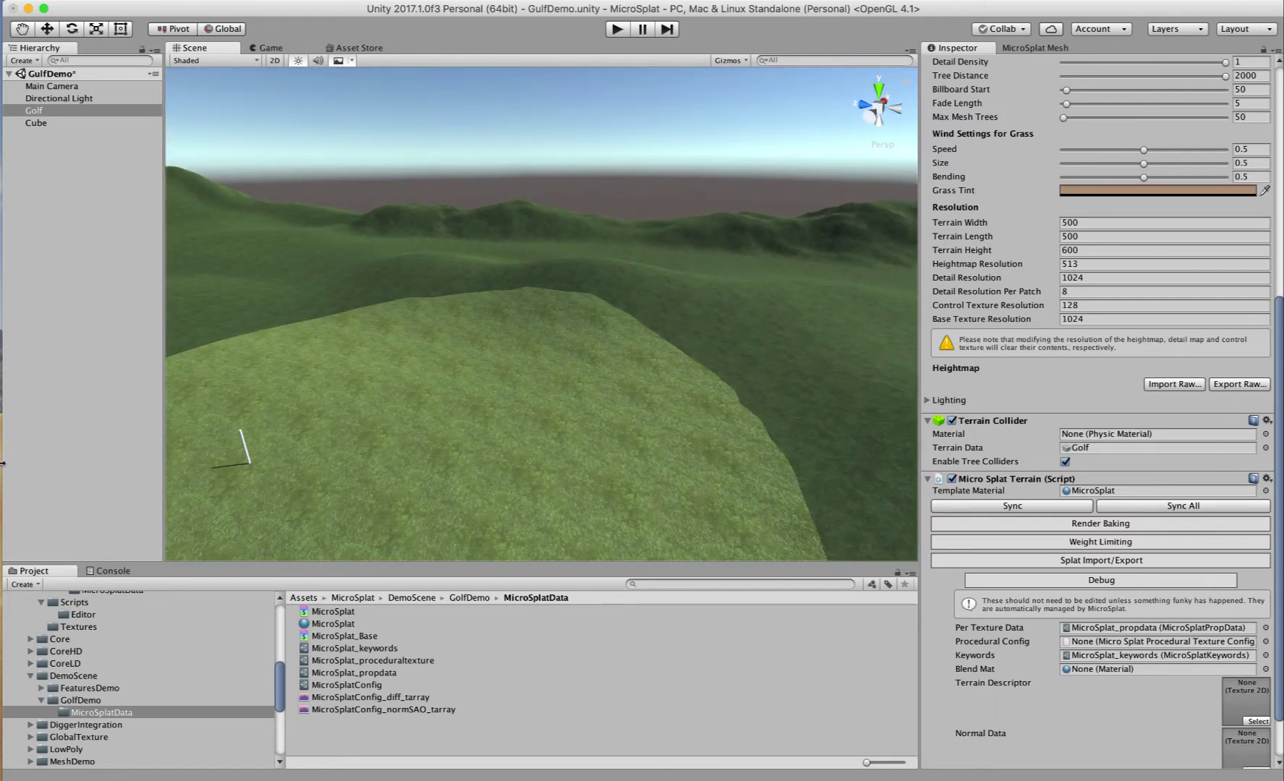